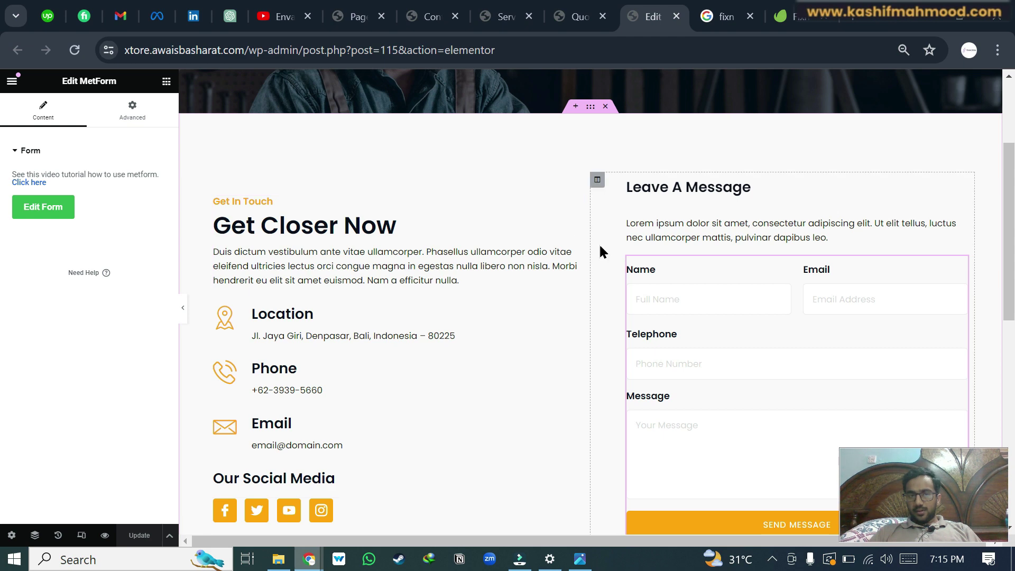
# Advance the ElementsKit wizard past widgets, sign-up, plugins, tutorial and upgrade steps to Congratulations.
pyautogui.click(357, 16)
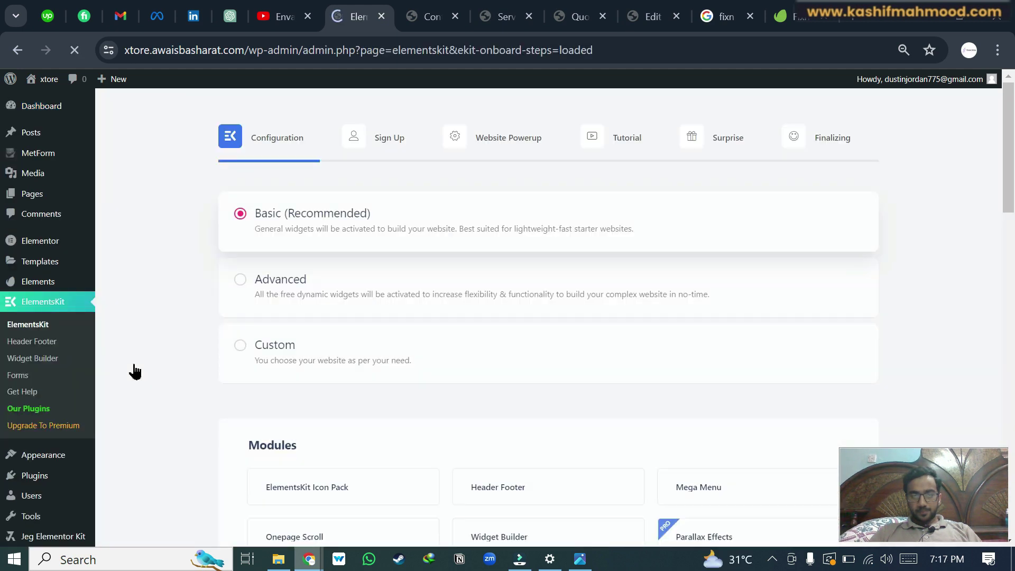
pyautogui.scroll(-10, 135, 371)
pyautogui.scroll(-10, 136, 371)
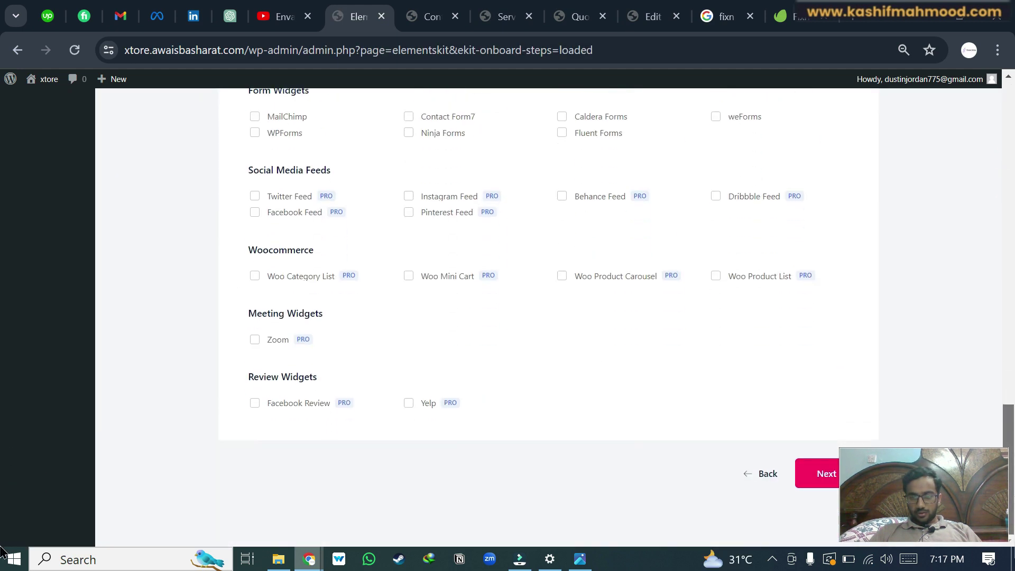
pyautogui.click(815, 479)
pyautogui.click(689, 484)
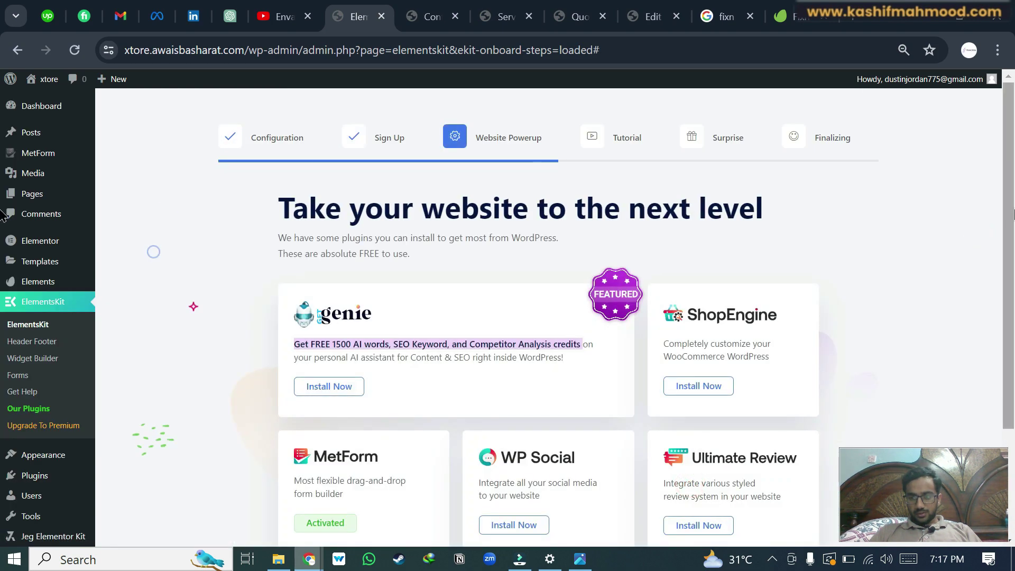
pyautogui.scroll(-3, 768, 480)
pyautogui.click(768, 476)
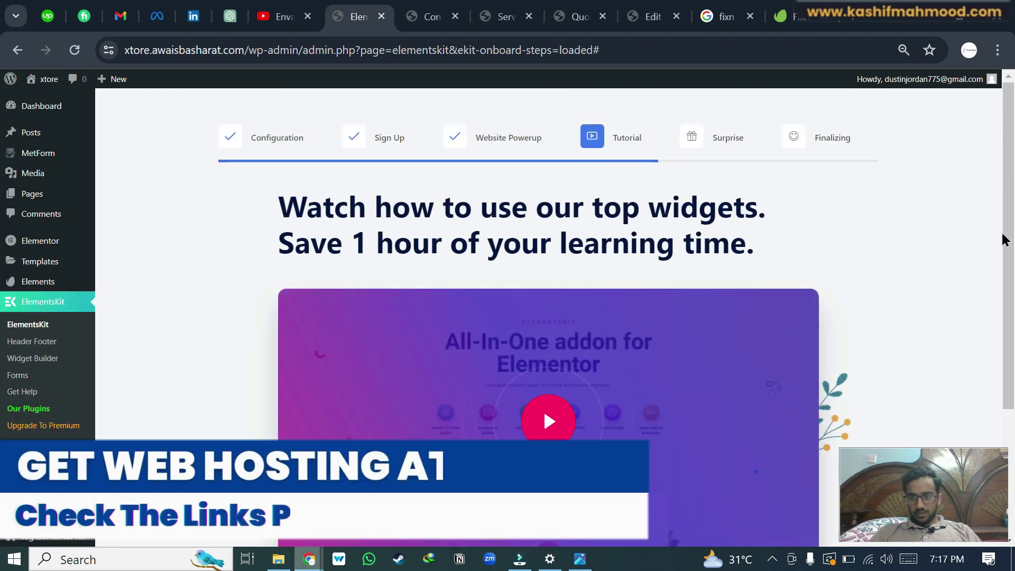
pyautogui.scroll(-5, 548, 317)
pyautogui.click(797, 479)
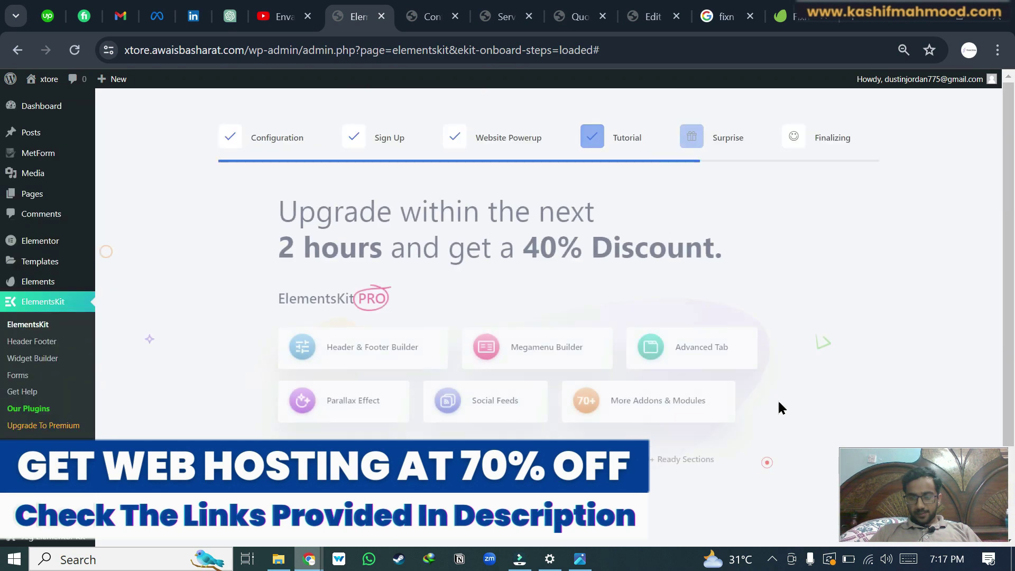
pyautogui.scroll(-3, 776, 350)
pyautogui.click(778, 476)
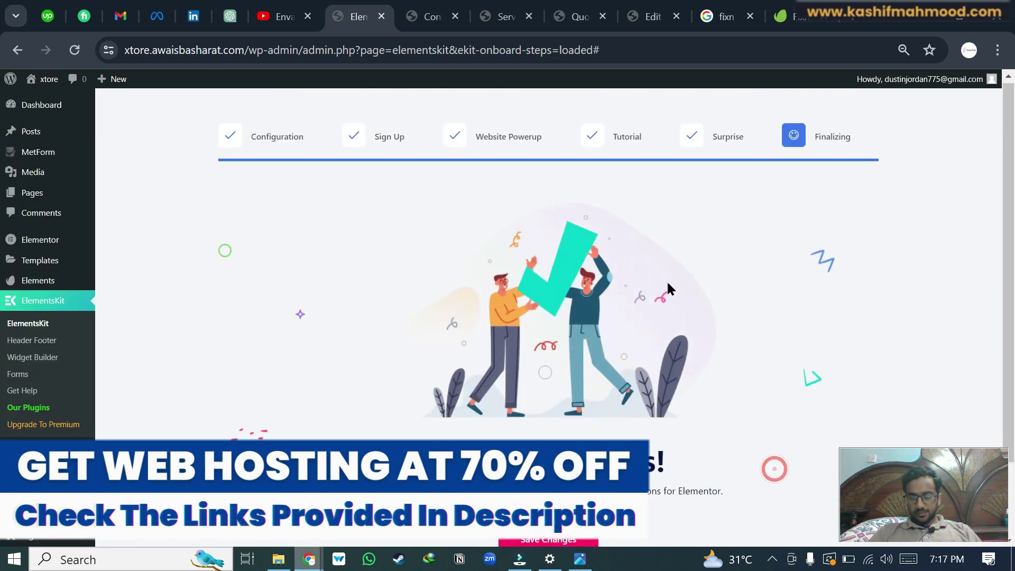
pyautogui.scroll(-3, 668, 238)
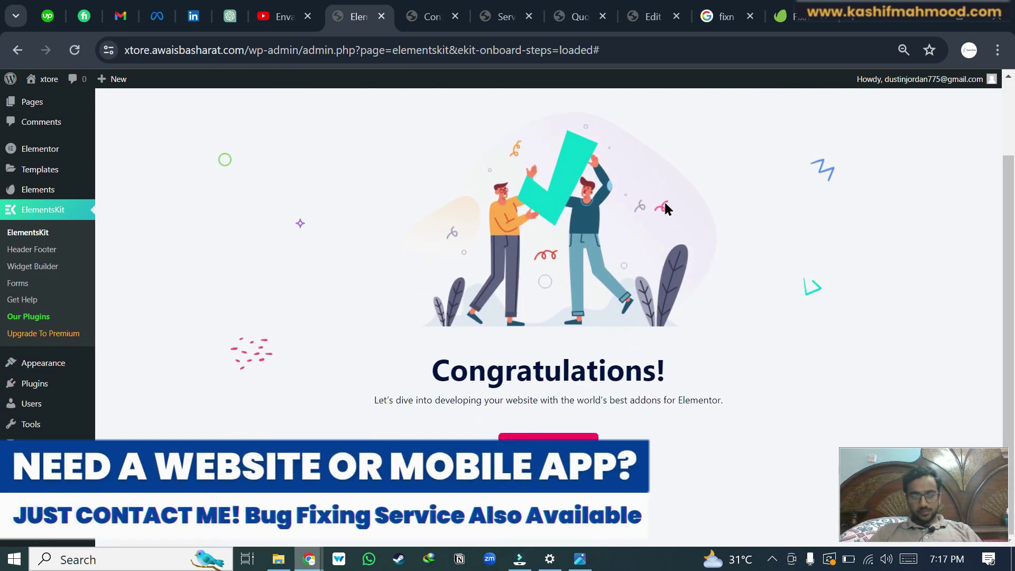
# Start a new header template from the ElementsKit Header Footer list with title Header.
pyautogui.click(33, 249)
pyautogui.click(153, 137)
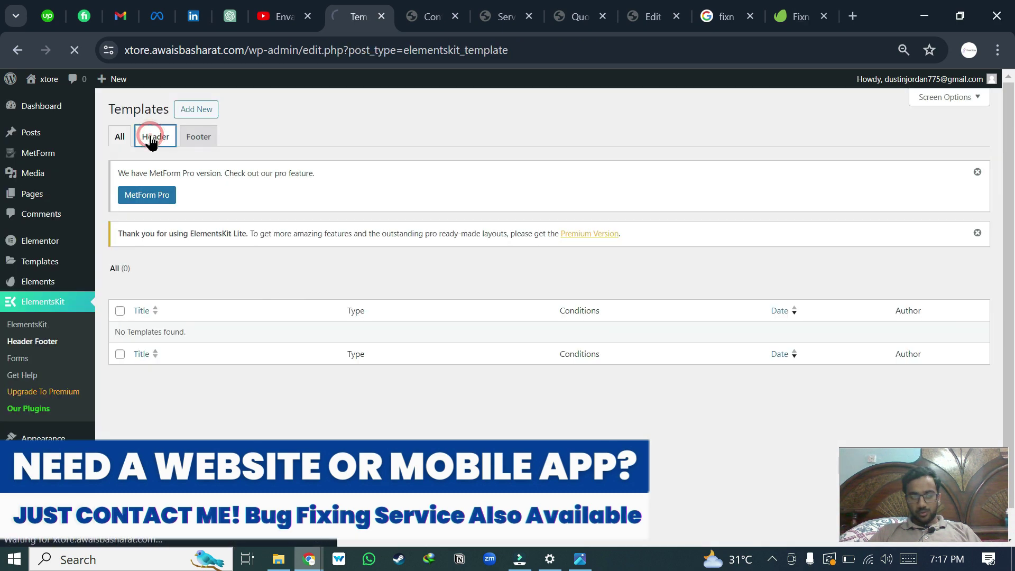
pyautogui.click(202, 113)
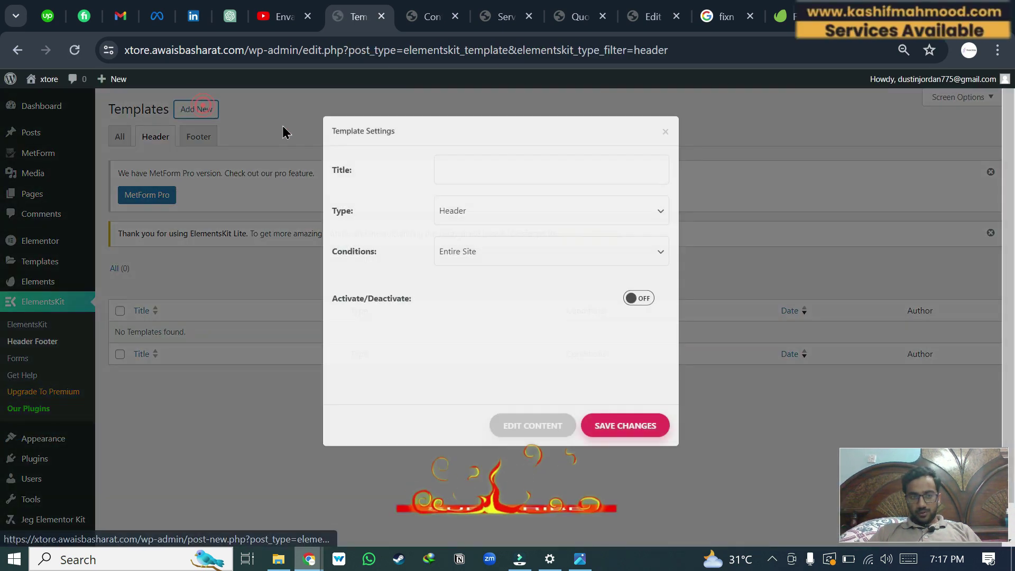
pyautogui.click(486, 213)
pyautogui.write('H')
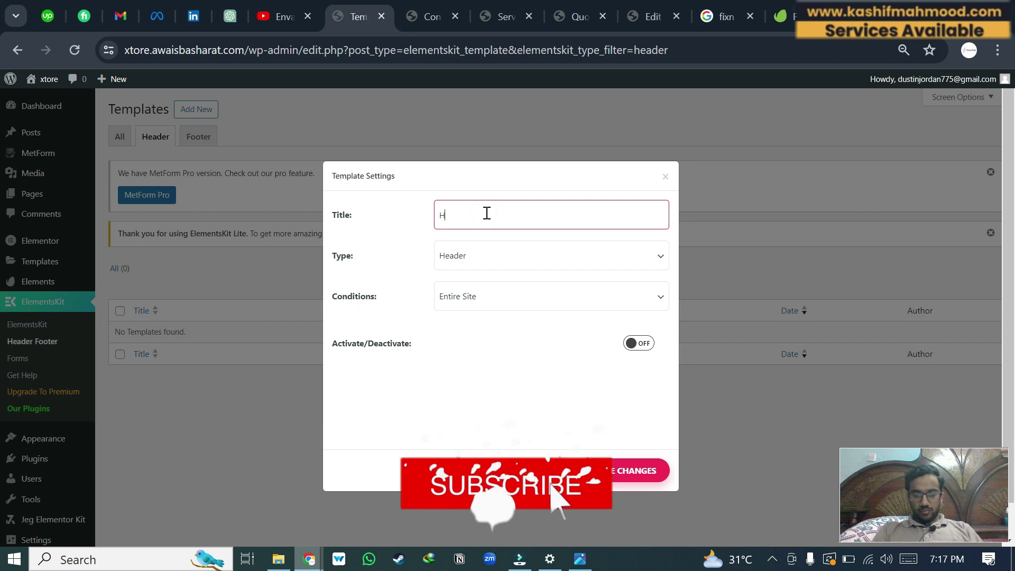
pyautogui.write('eader')
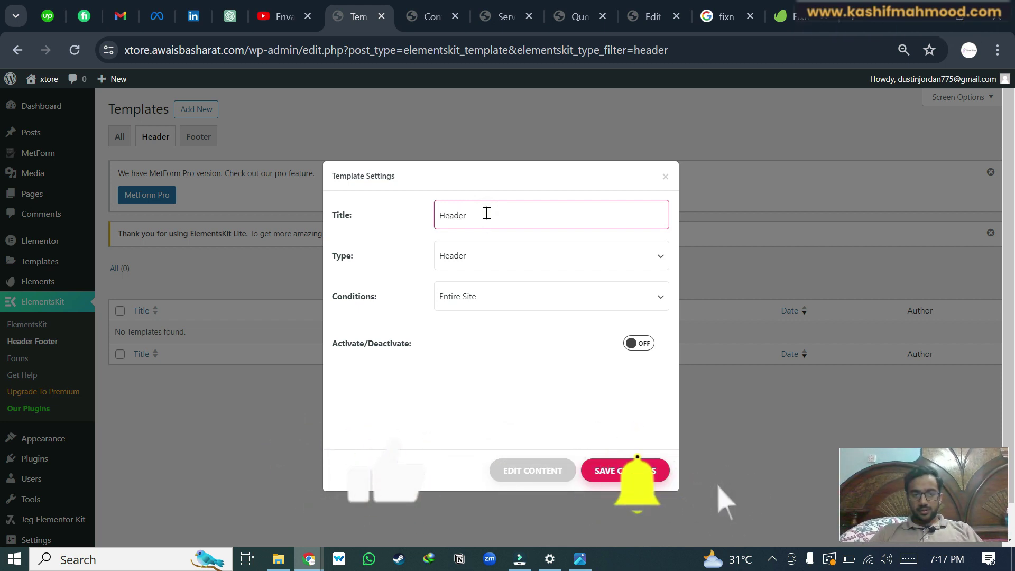
# Activate and save the Header template site-wide, then reopen it for content editing in Elementor.
pyautogui.click(641, 343)
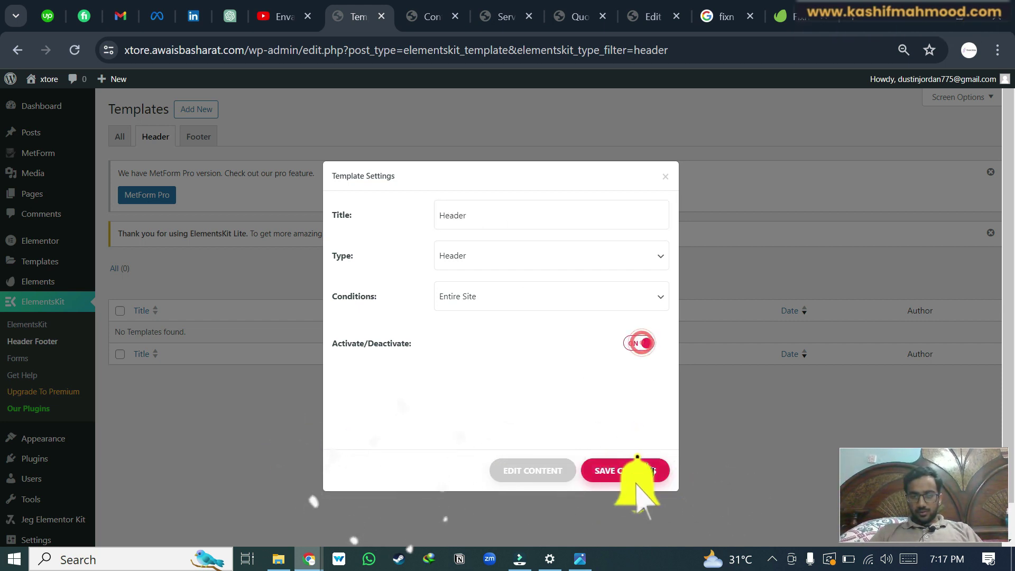
pyautogui.click(634, 472)
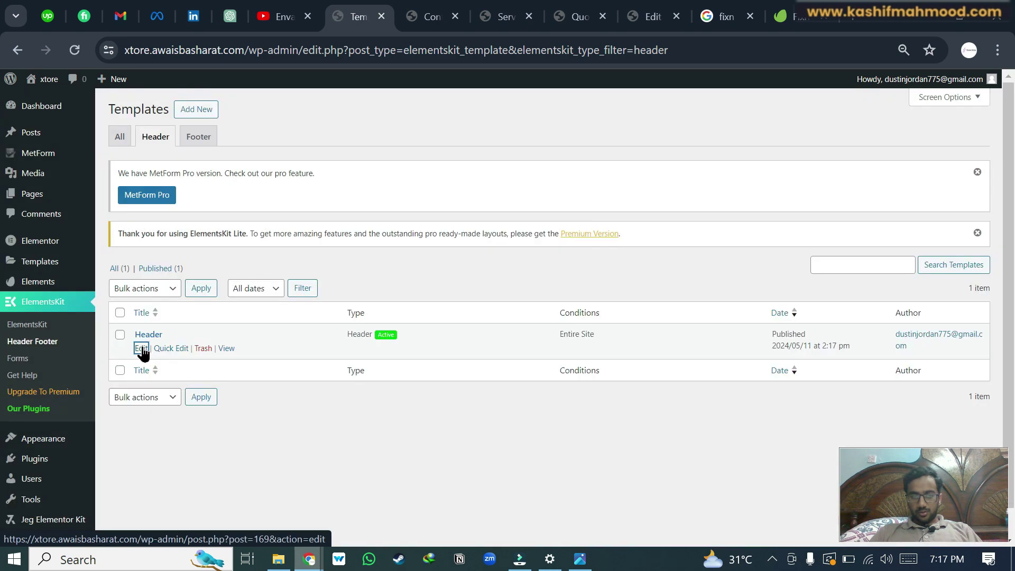
pyautogui.click(141, 346)
pyautogui.click(539, 469)
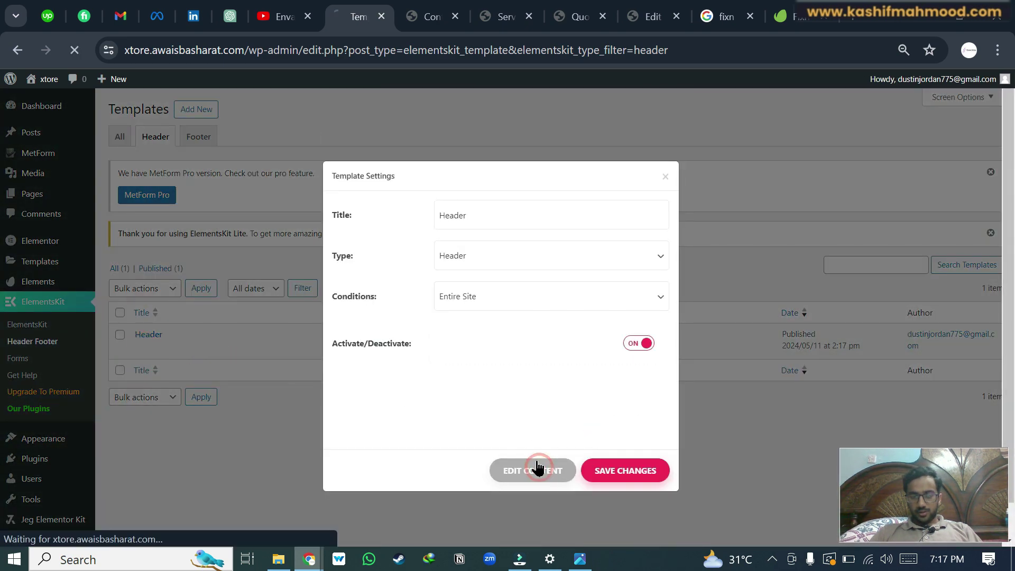
# Insert the Fixn kit's Header template from the installed template kits library.
pyautogui.click(653, 168)
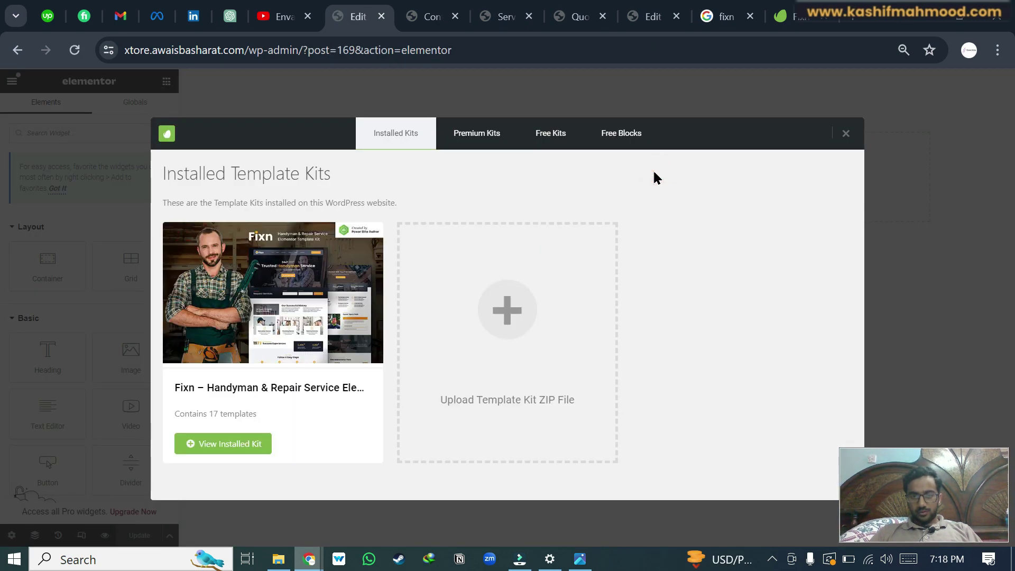
pyautogui.click(236, 438)
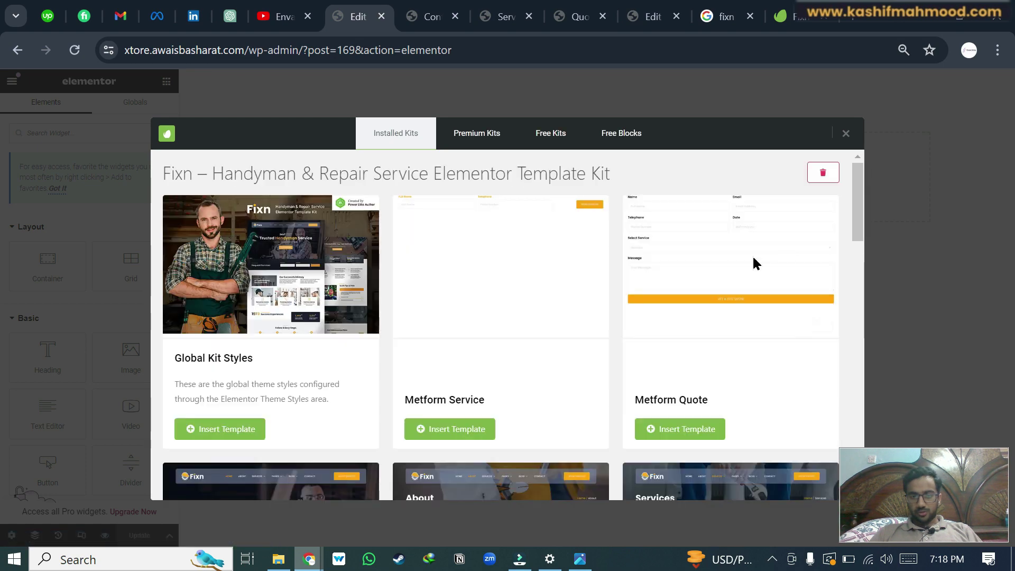
pyautogui.moveTo(856, 225); pyautogui.dragTo(838, 447)
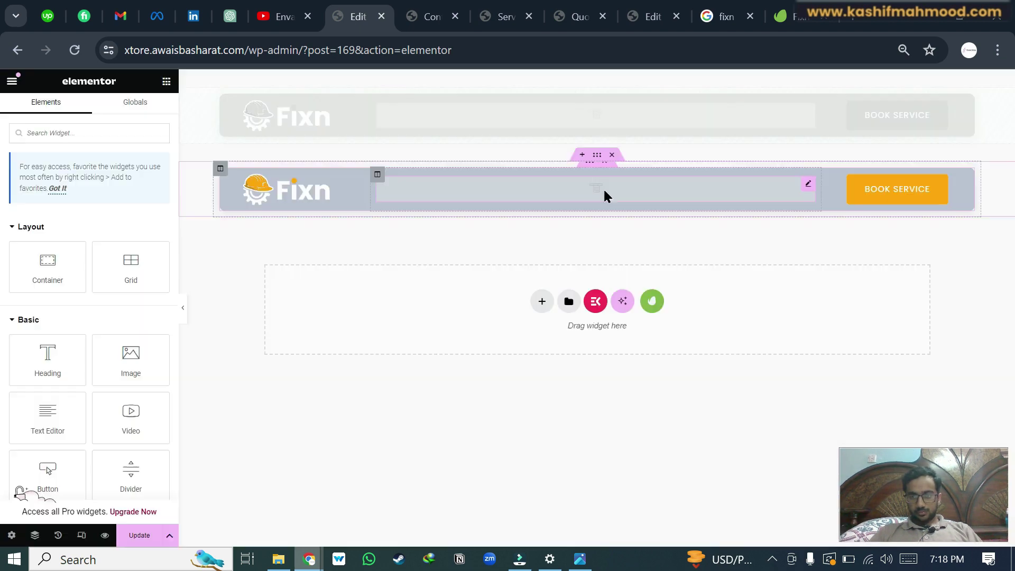
# Select the header's navigation menu widget and look for a menu to assign.
pyautogui.click(602, 189)
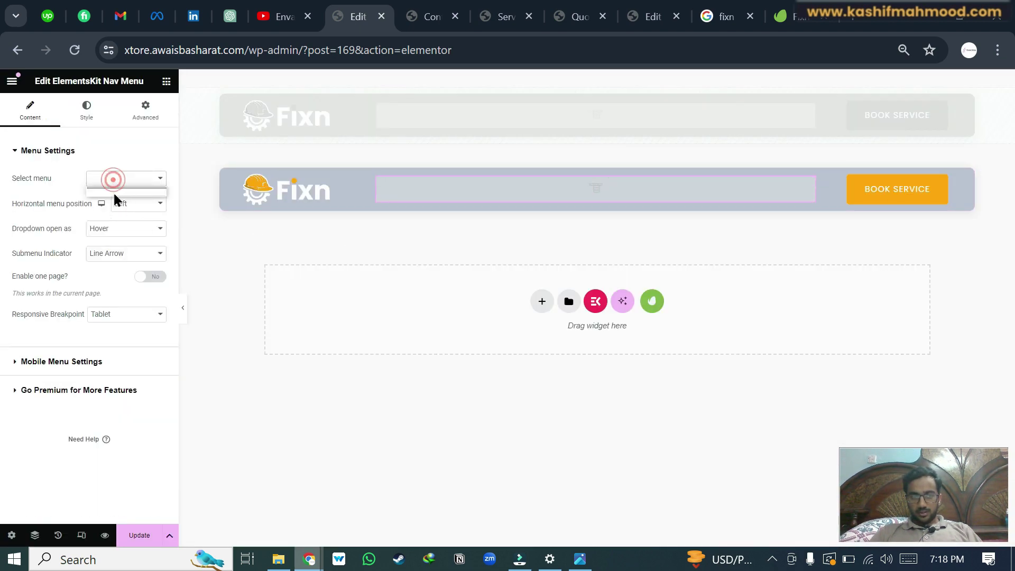
pyautogui.click(111, 188)
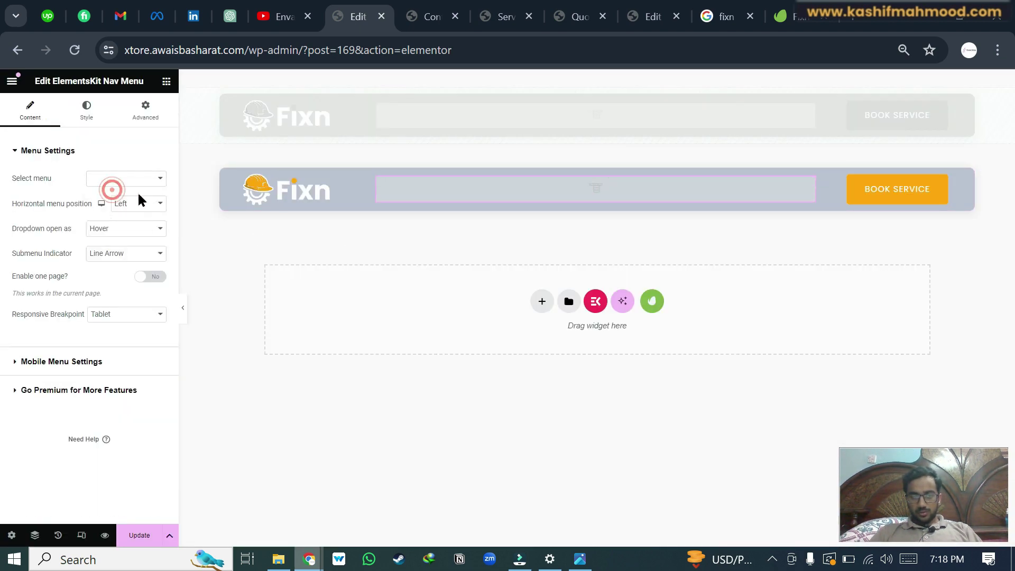
# Create a WordPress menu named Menu assigned to the Header display location.
pyautogui.click(429, 18)
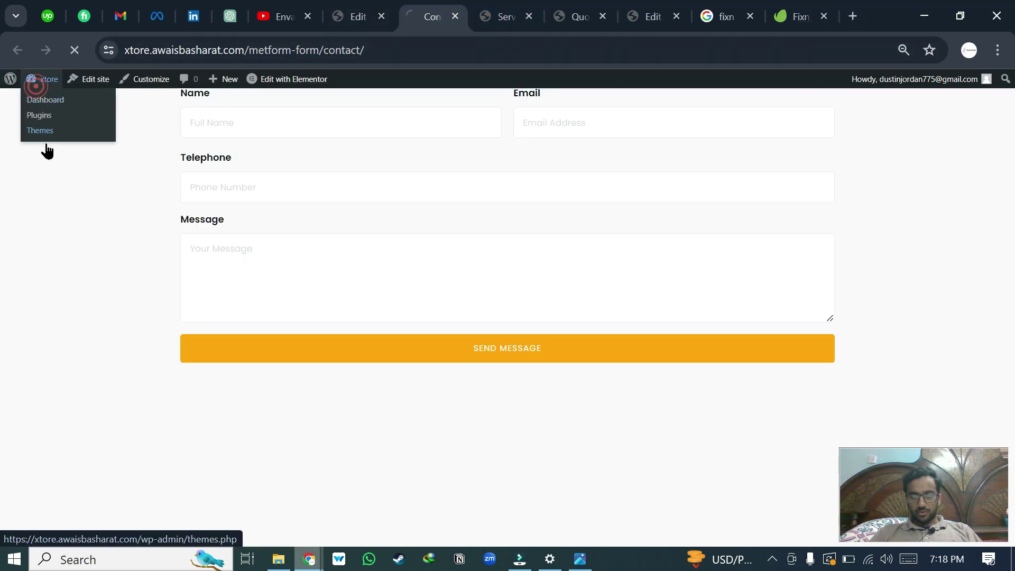
pyautogui.click(36, 94)
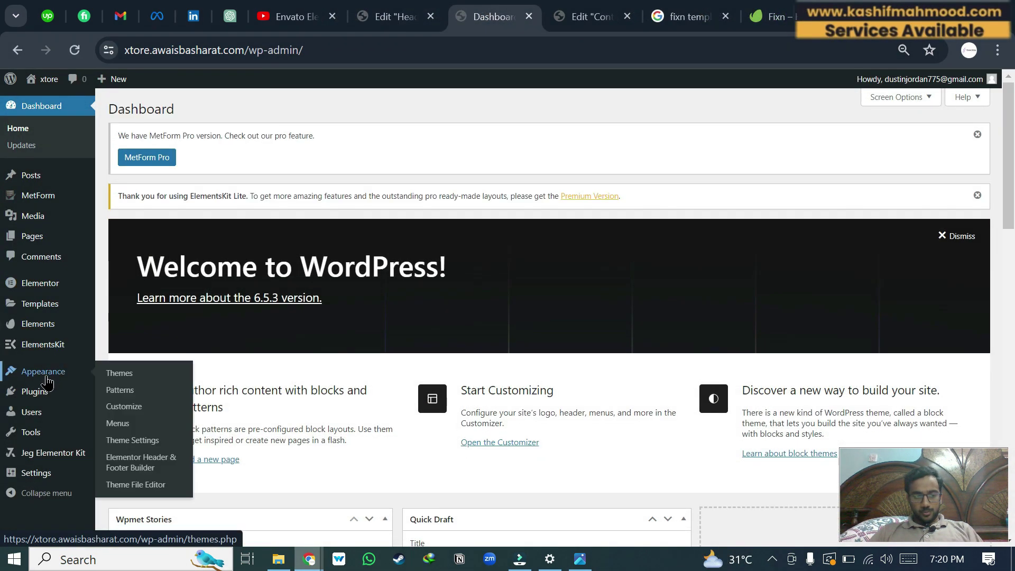
pyautogui.click(119, 427)
pyautogui.scroll(-2, 562, 353)
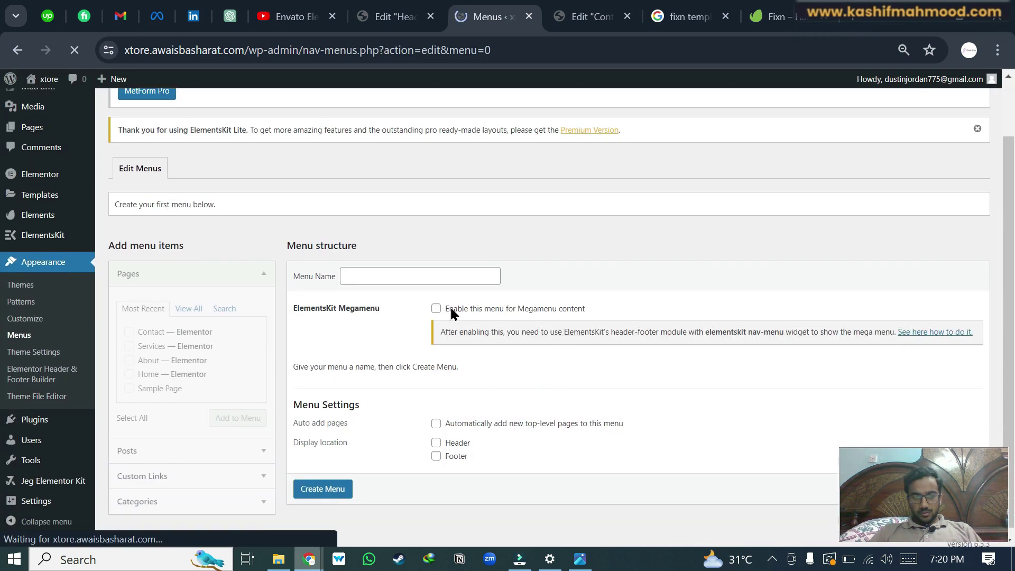
pyautogui.click(408, 273)
pyautogui.write('Menu')
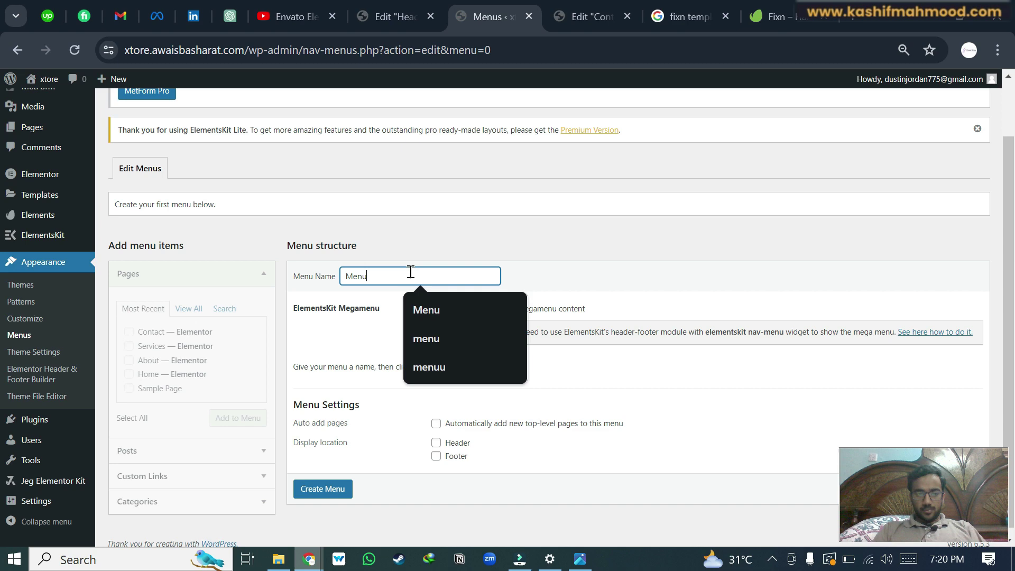
pyautogui.click(435, 442)
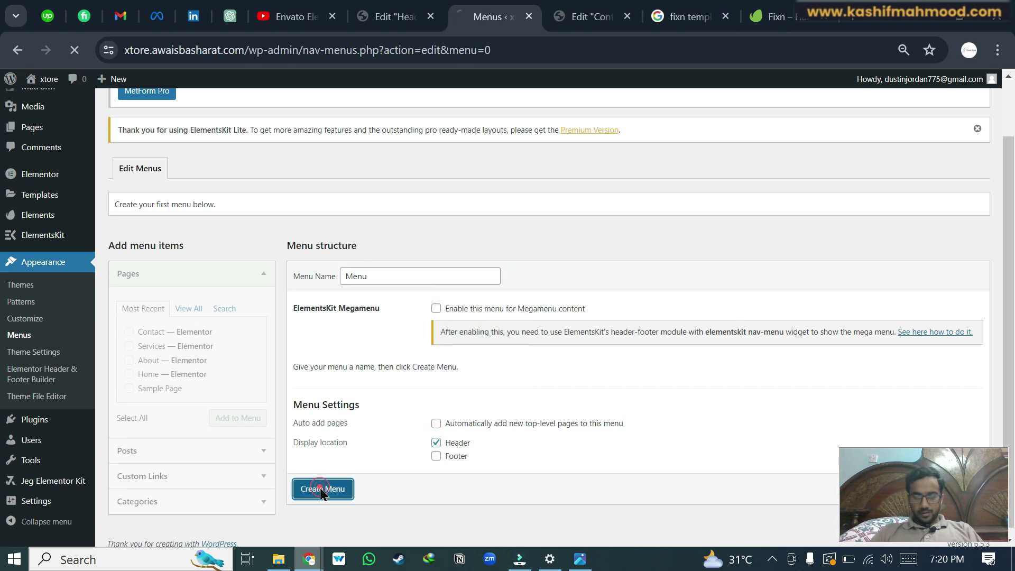
pyautogui.scroll(-1, 306, 396)
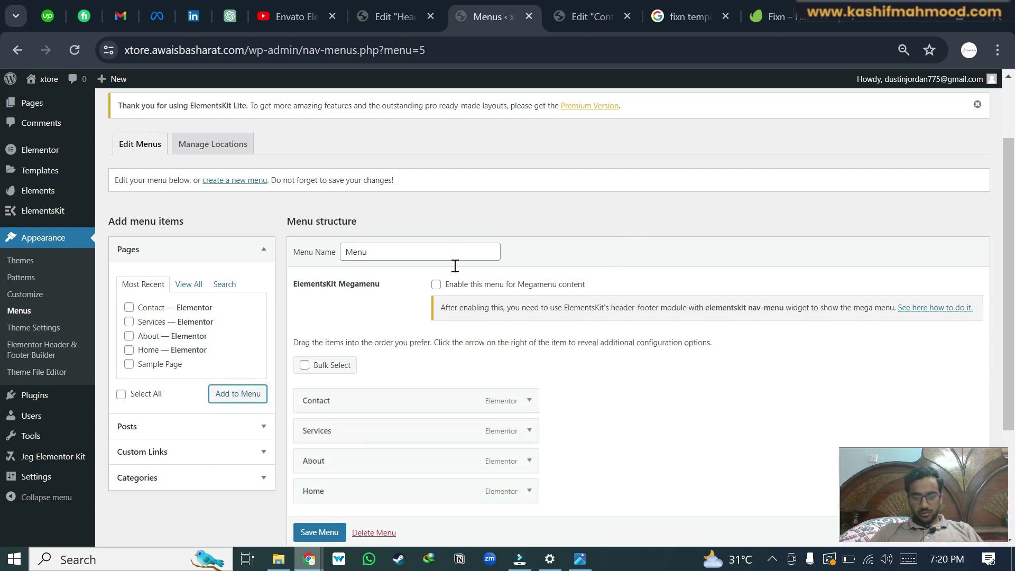
pyautogui.scroll(-2, 355, 325)
# Order the menu Home, About, Services, Contact and save it, returning to the header editor.
pyautogui.moveTo(333, 341); pyautogui.dragTo(343, 255)
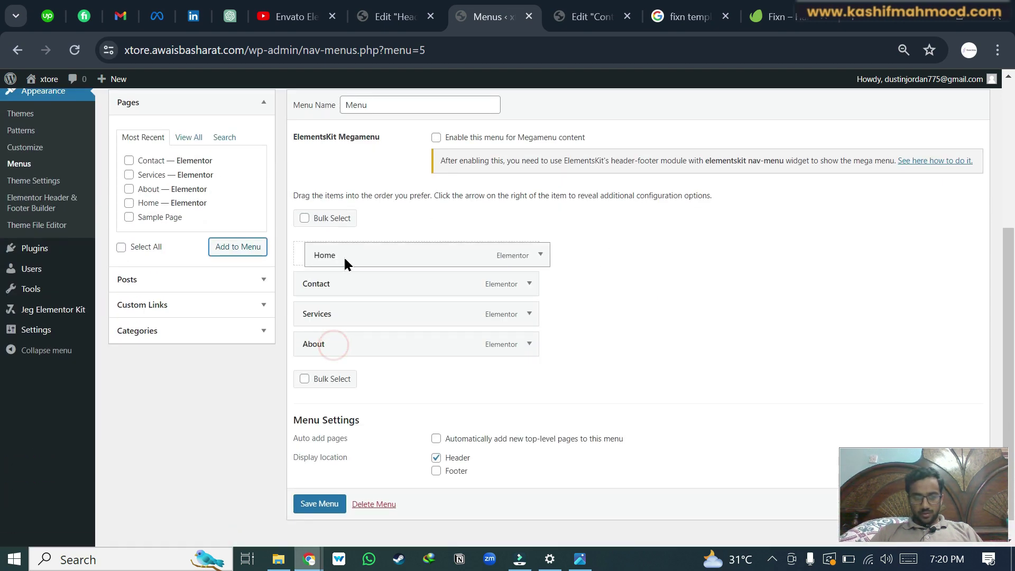
pyautogui.moveTo(355, 337)
pyautogui.mouseDown()
pyautogui.moveTo(381, 316)
pyautogui.moveTo(334, 285)
pyautogui.mouseUp()
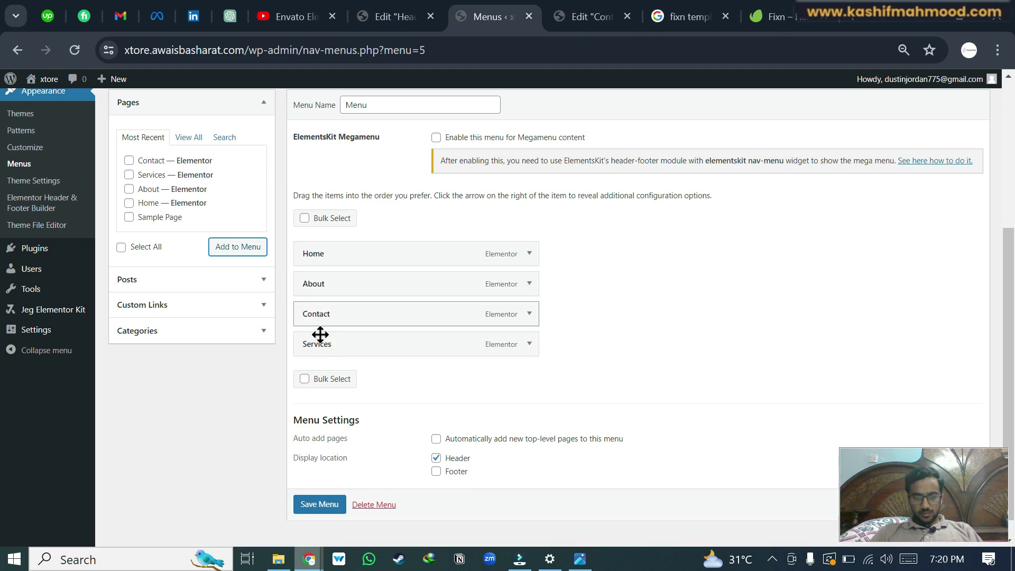
pyautogui.moveTo(319, 340); pyautogui.dragTo(317, 312)
pyautogui.click(319, 503)
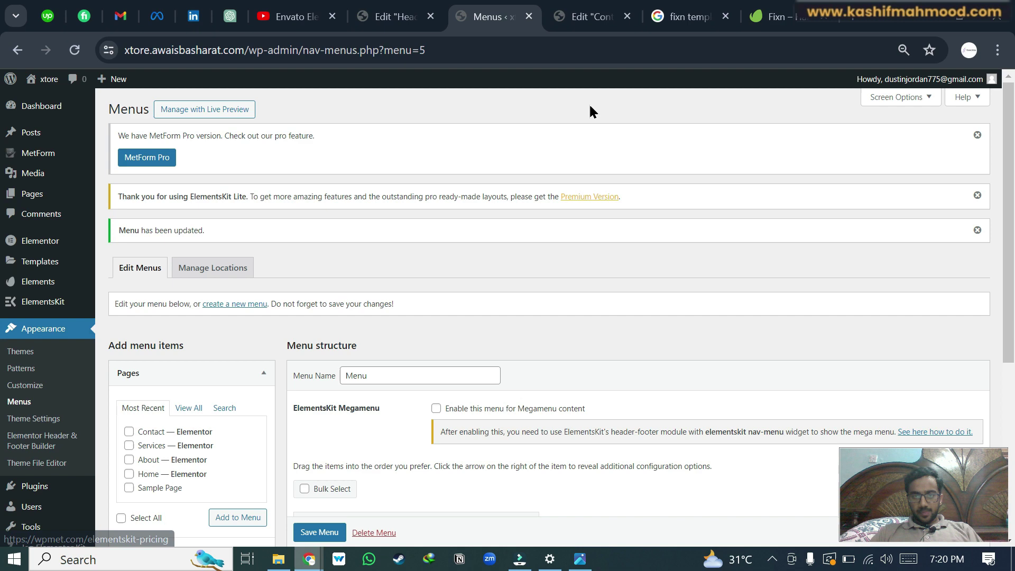
pyautogui.click(380, 15)
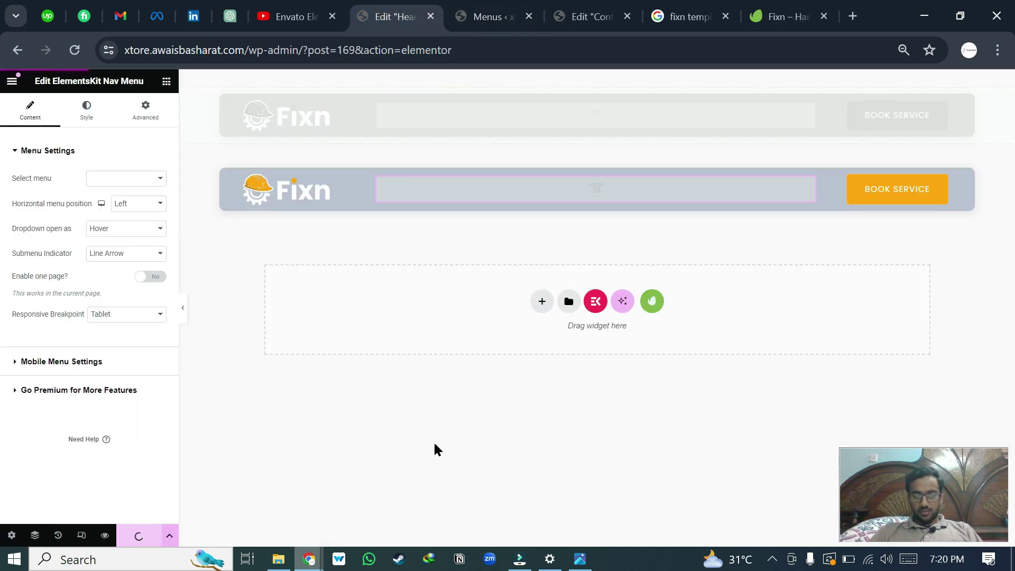
# Reload the editor and set the nav widget's Select menu to Menu.
pyautogui.press('F5')
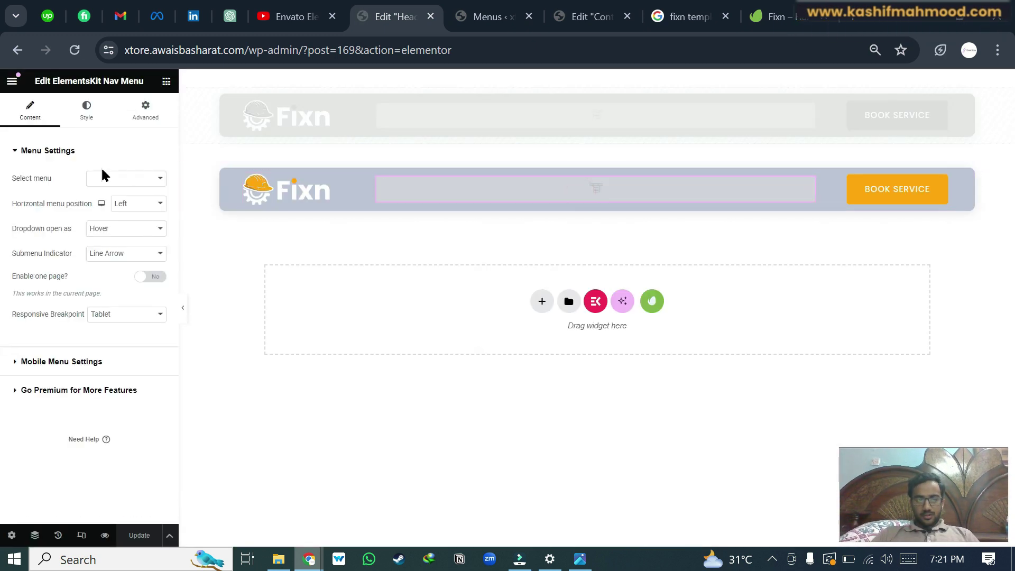
pyautogui.click(101, 165)
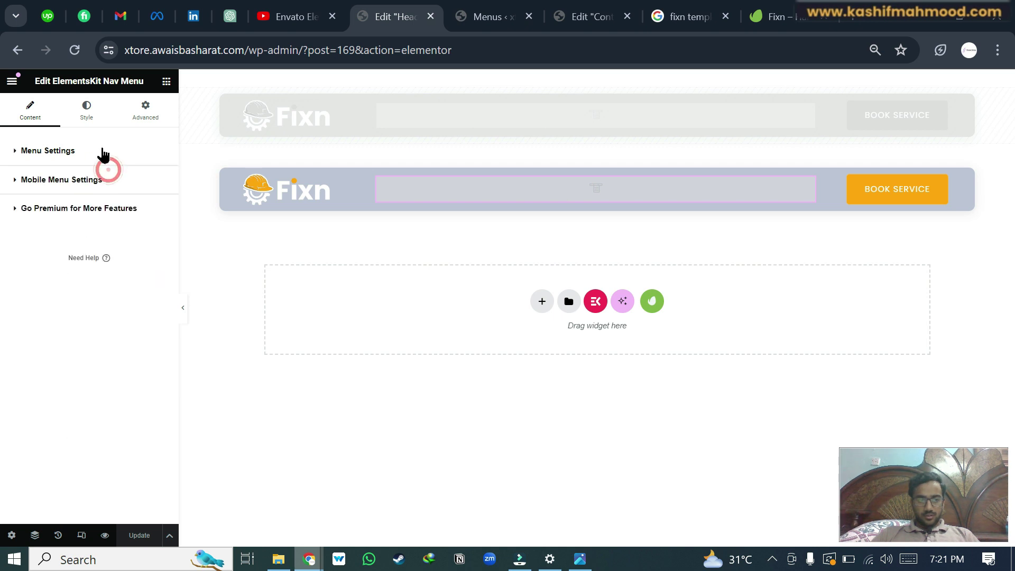
pyautogui.click(102, 150)
pyautogui.click(113, 192)
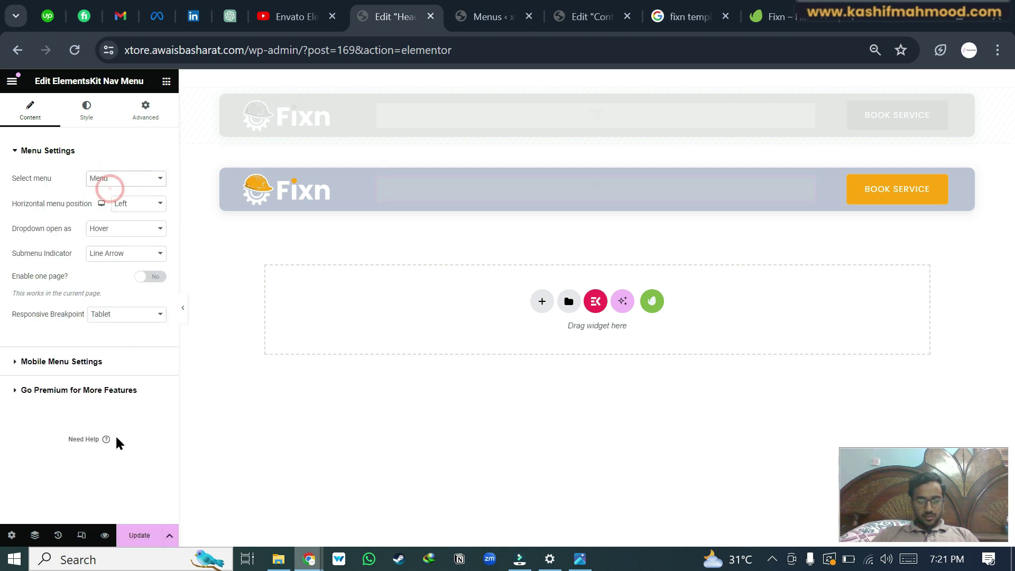
# Check the header at tablet and mobile widths with Menu assigned, then update the header template.
pyautogui.click(80, 536)
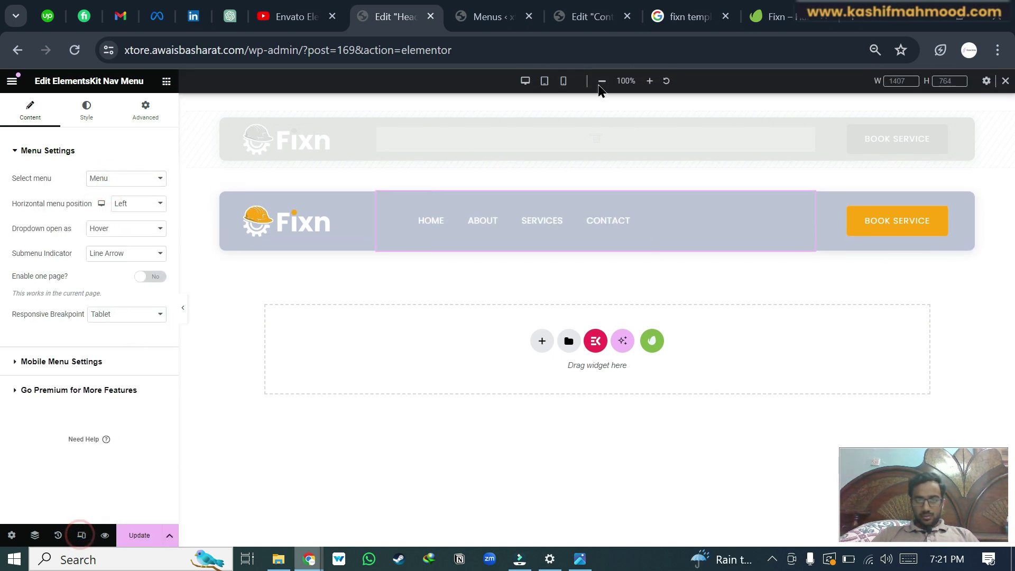
pyautogui.click(544, 80)
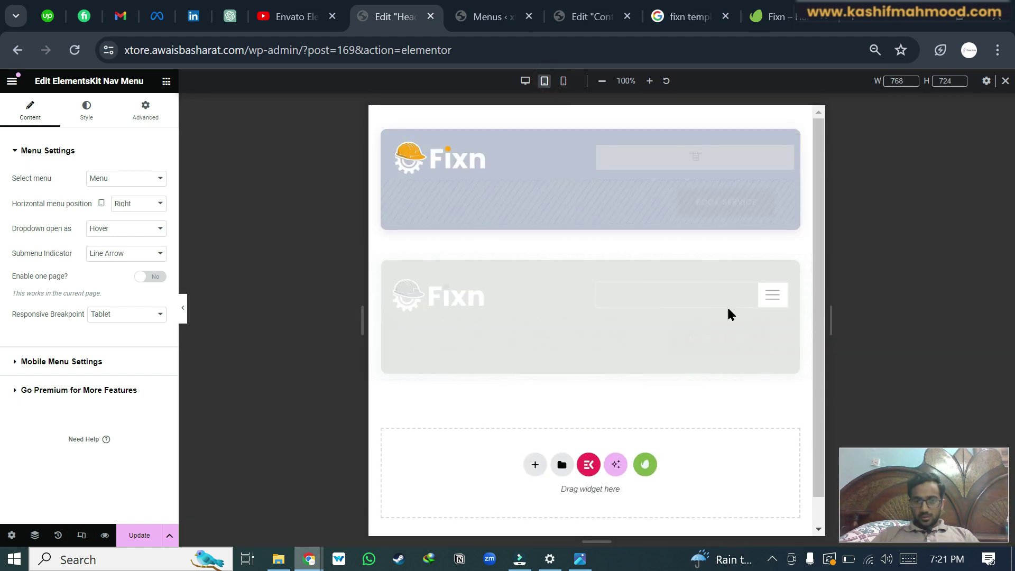
pyautogui.moveTo(694, 159)
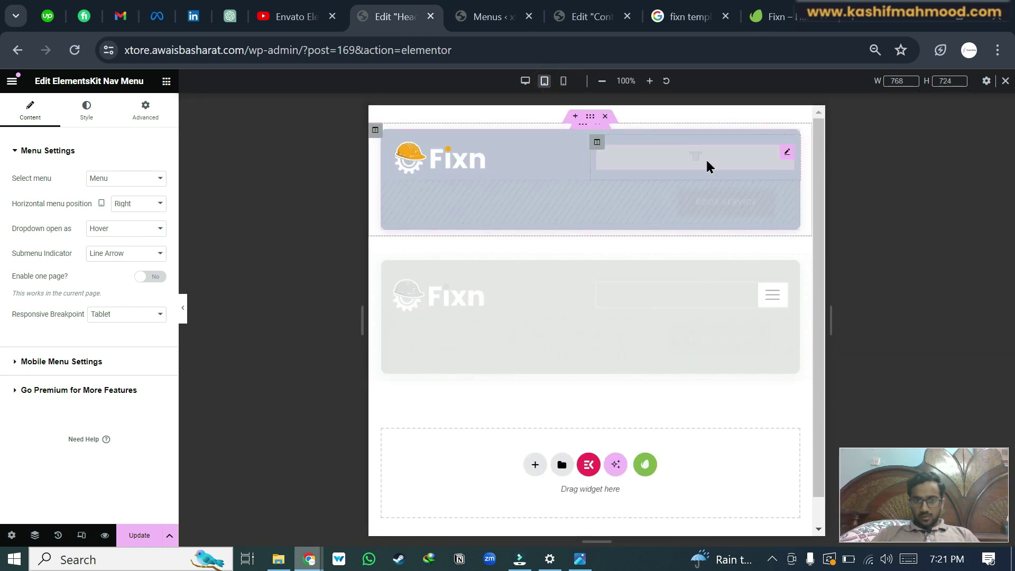
pyautogui.click(706, 159)
pyautogui.click(110, 192)
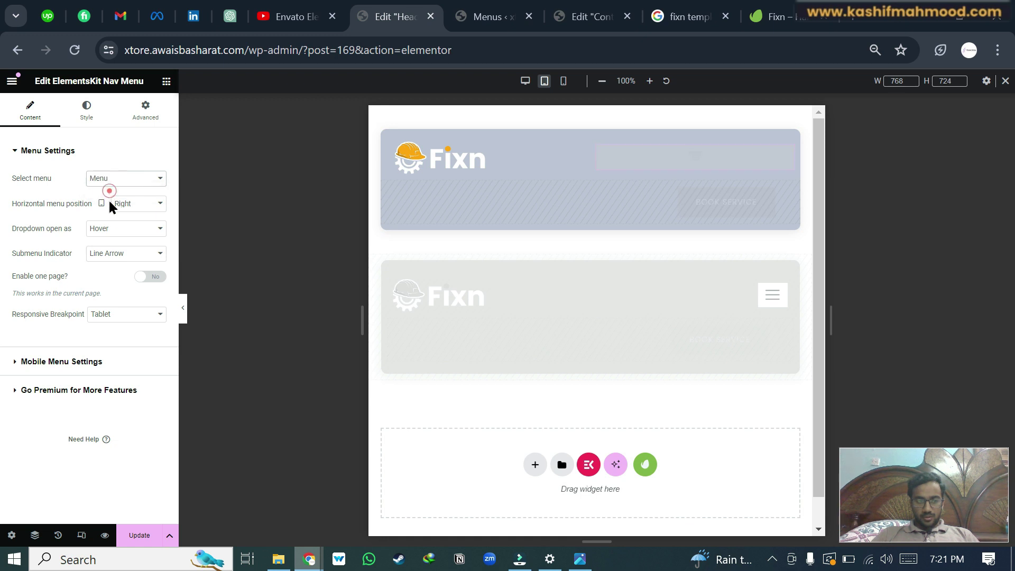
pyautogui.click(564, 81)
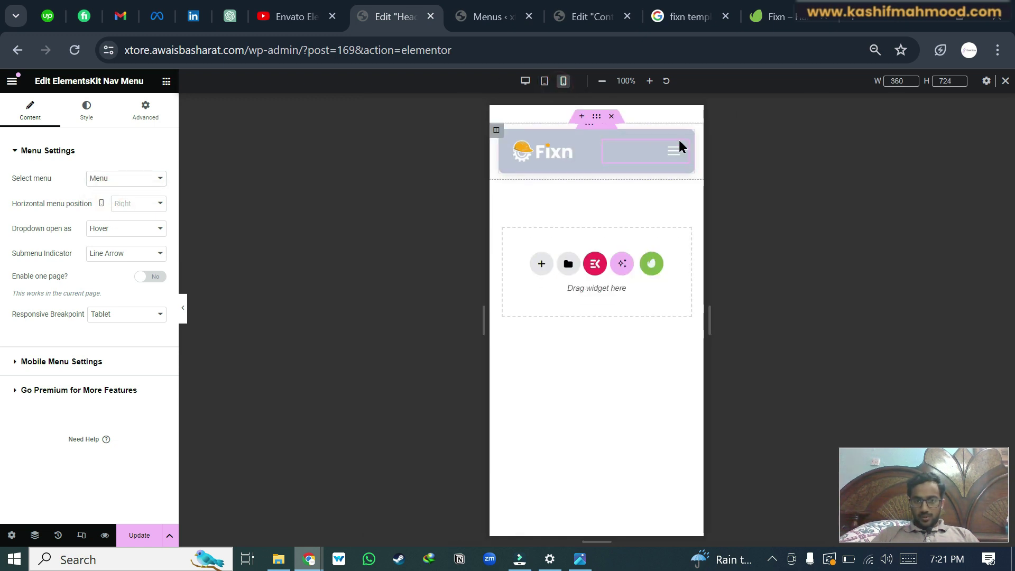
pyautogui.click(141, 540)
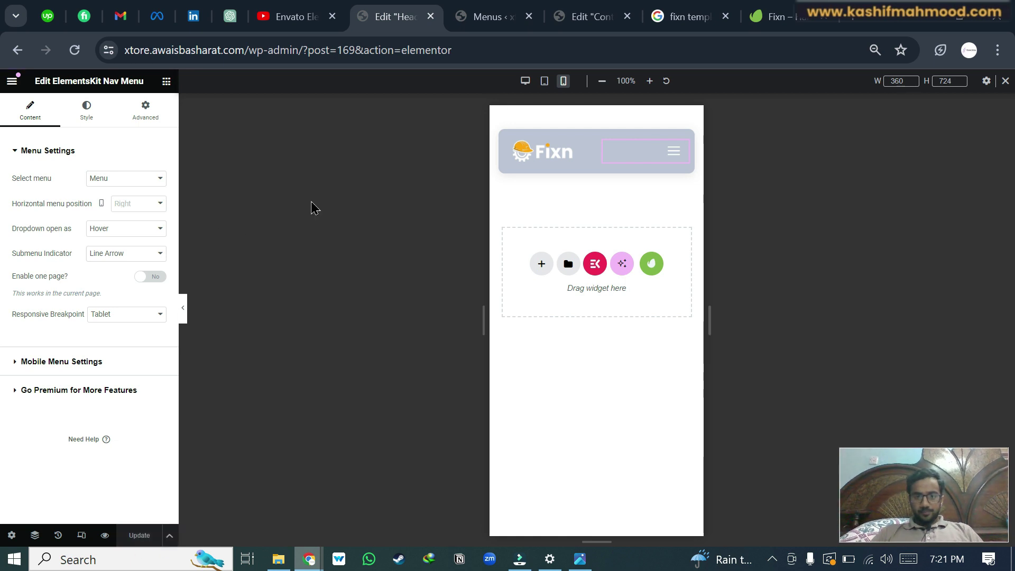
# Close the header editor and start a new template of type Footer titled Footer.
pyautogui.click(431, 16)
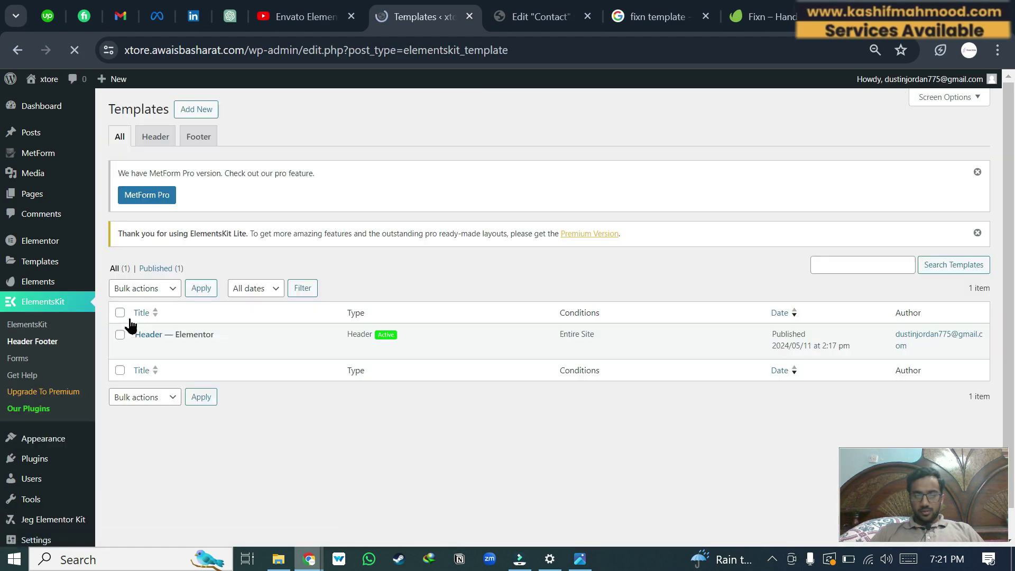
pyautogui.click(198, 137)
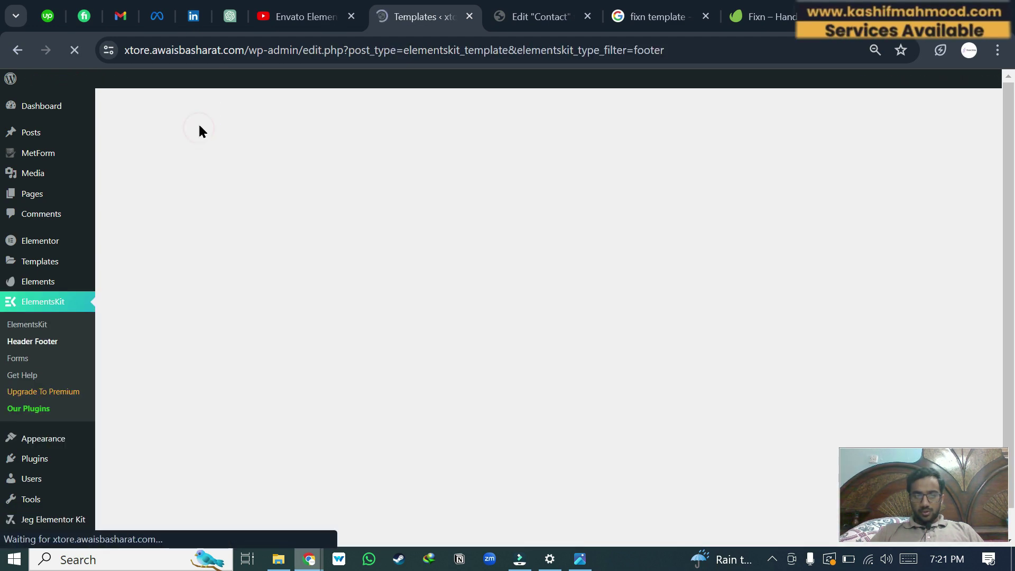
pyautogui.click(198, 111)
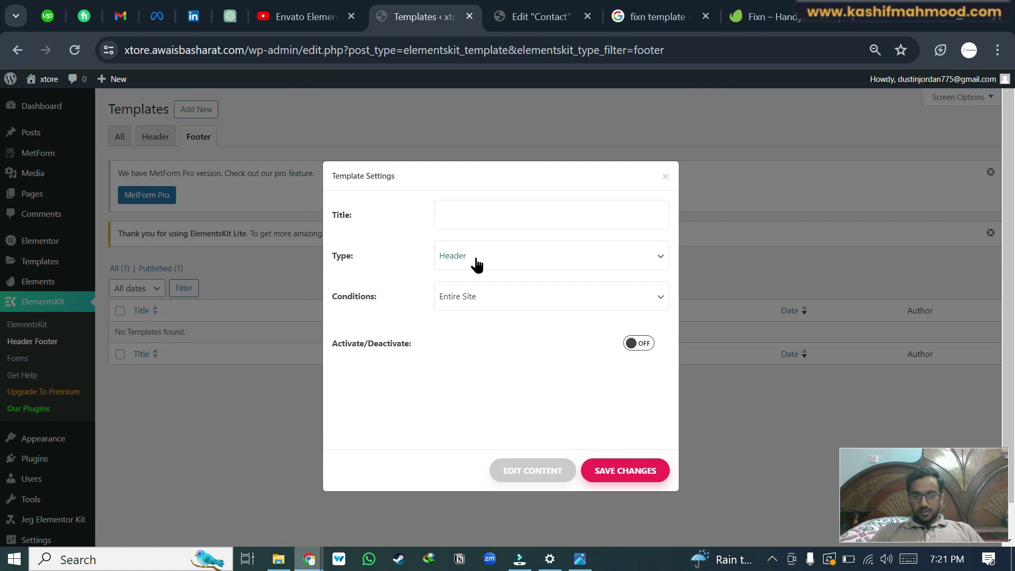
pyautogui.click(476, 263)
pyautogui.click(477, 284)
pyautogui.write('Footer')
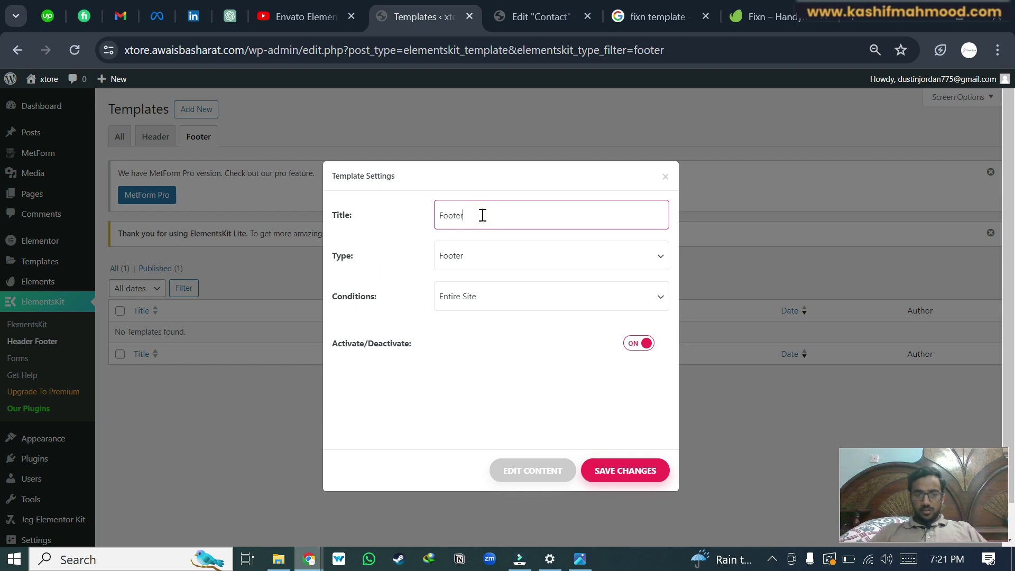
# Save the active site-wide Footer template and open it for editing.
pyautogui.click(626, 469)
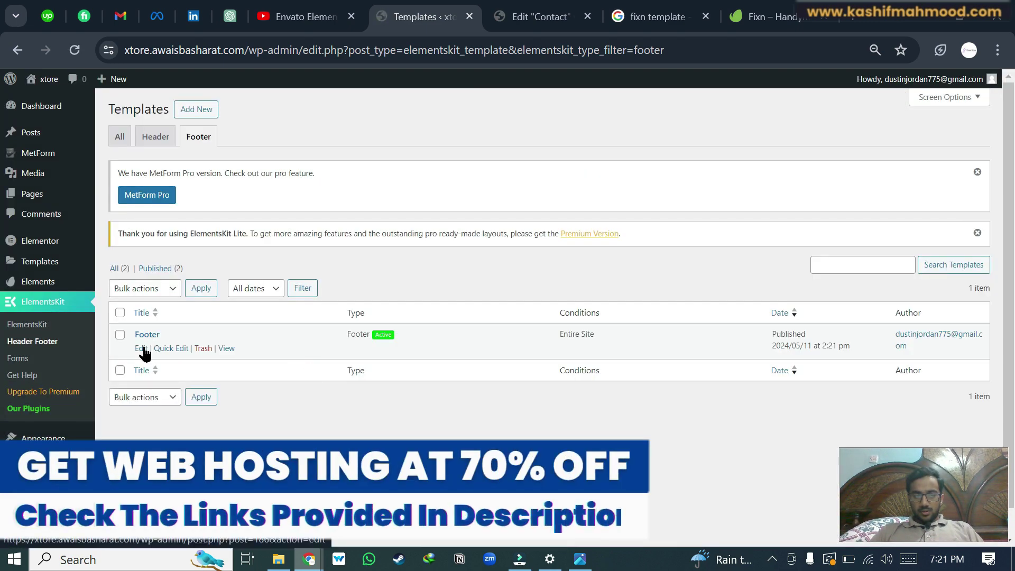
pyautogui.click(147, 335)
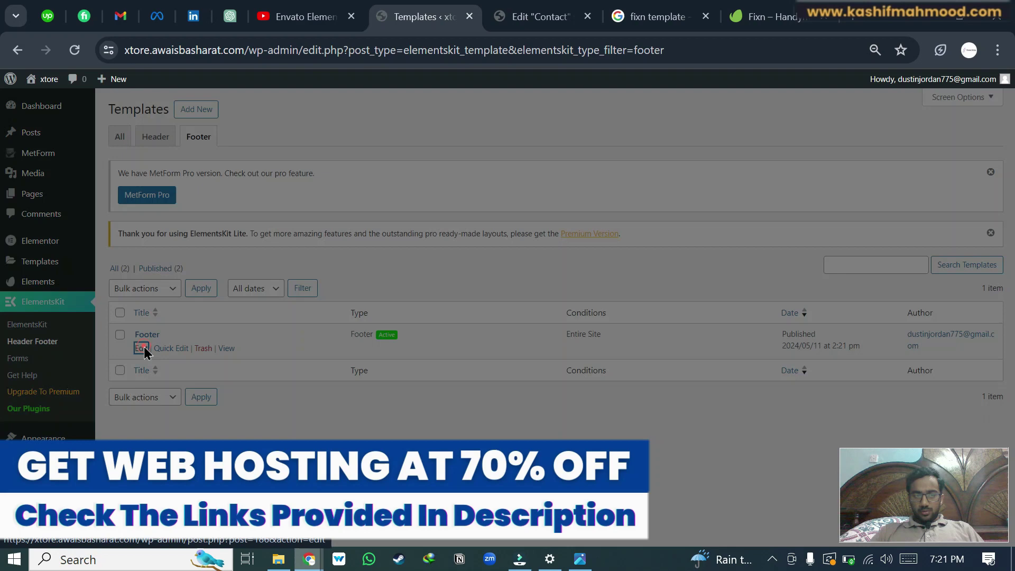
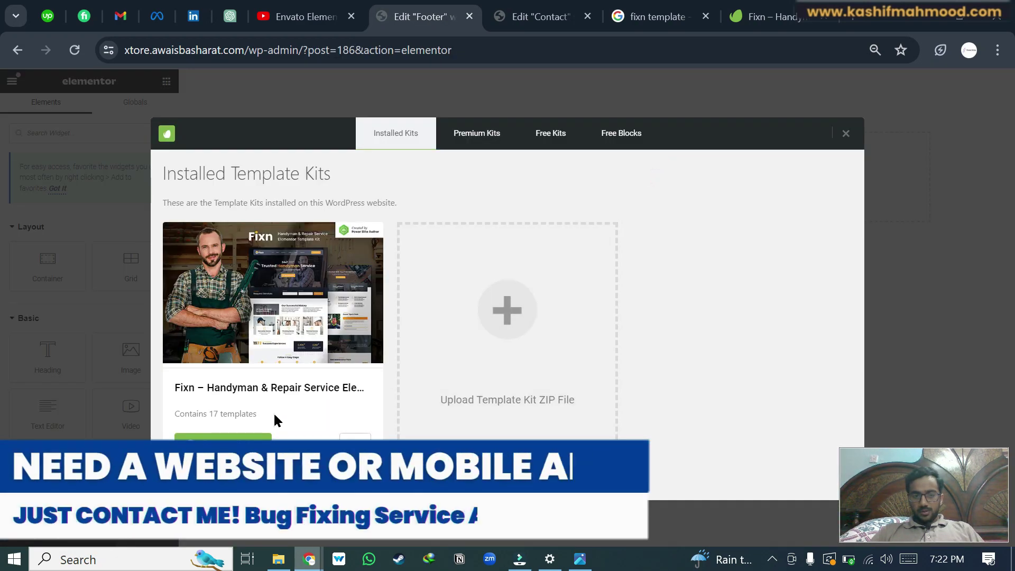
# Insert the Fixn kit's Footer template into the footer design and update it.
pyautogui.click(241, 435)
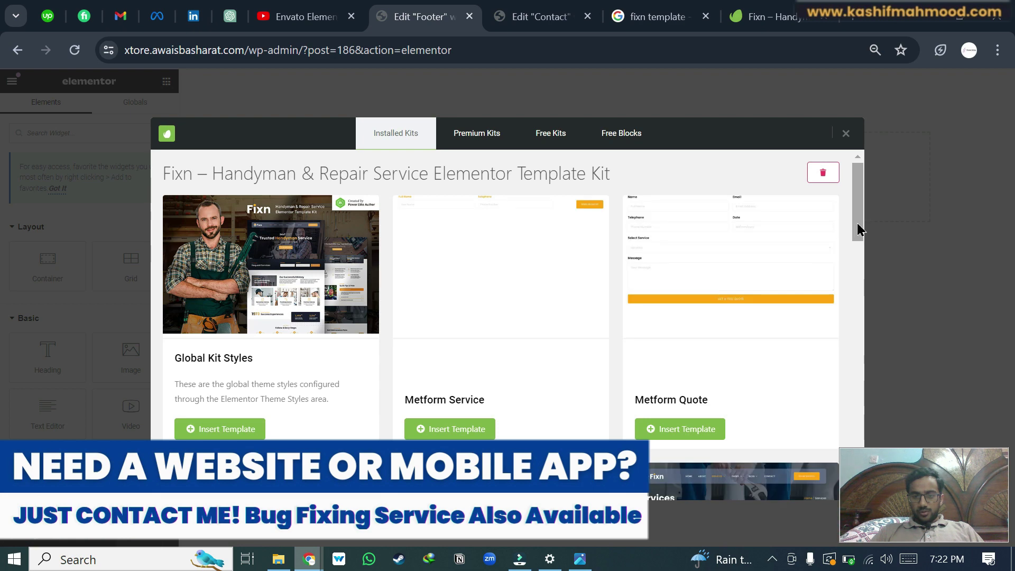
pyautogui.moveTo(858, 229); pyautogui.dragTo(860, 481)
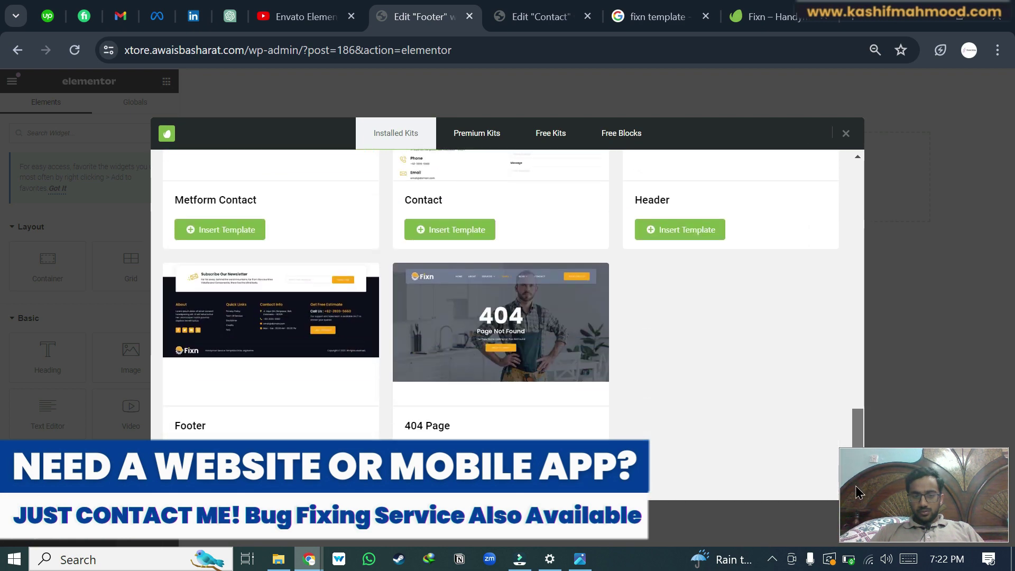
pyautogui.click(215, 457)
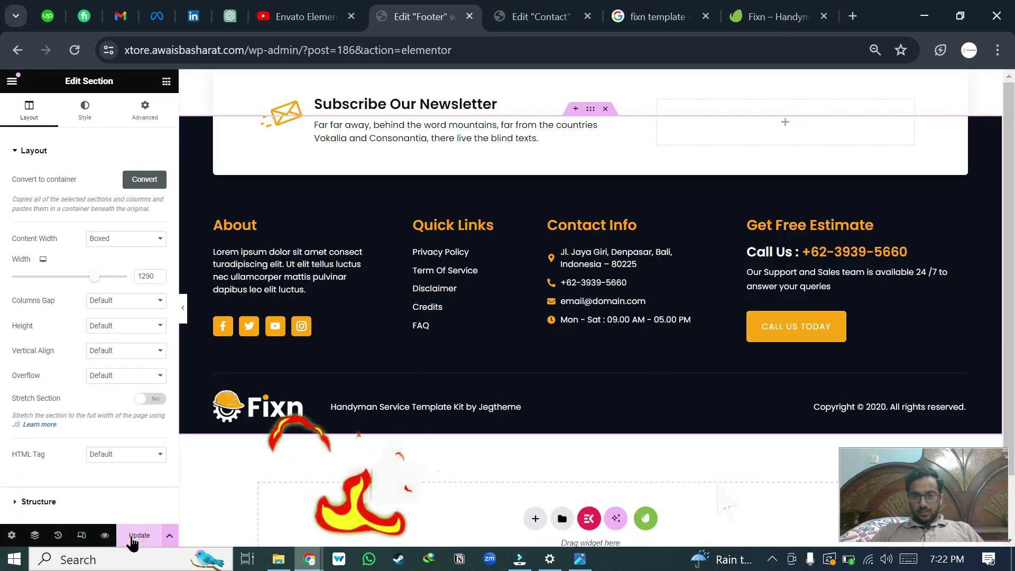
pyautogui.click(135, 537)
# View the saved footer on the live site via the editor menu's View Page.
pyautogui.click(12, 81)
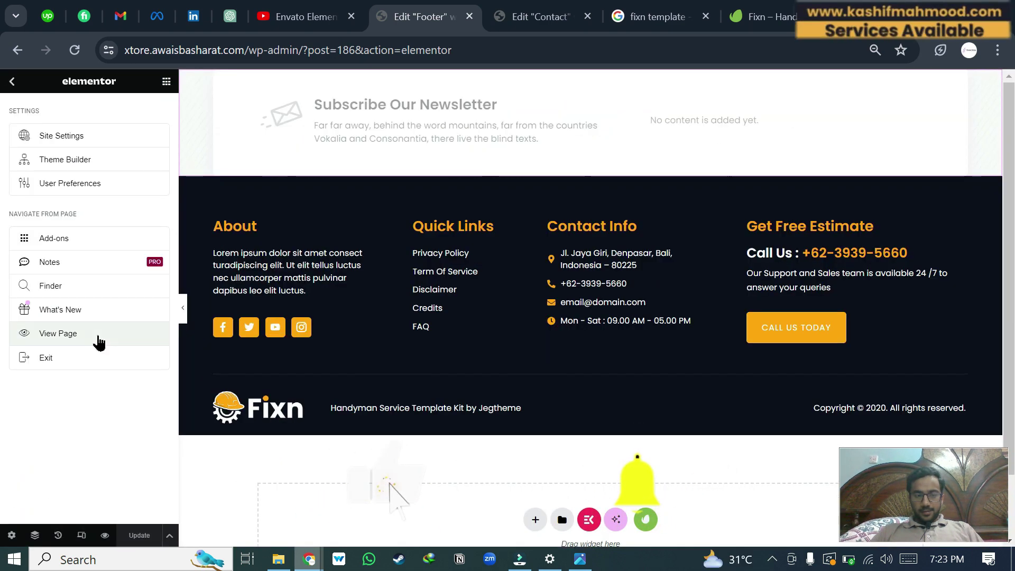
pyautogui.click(94, 334)
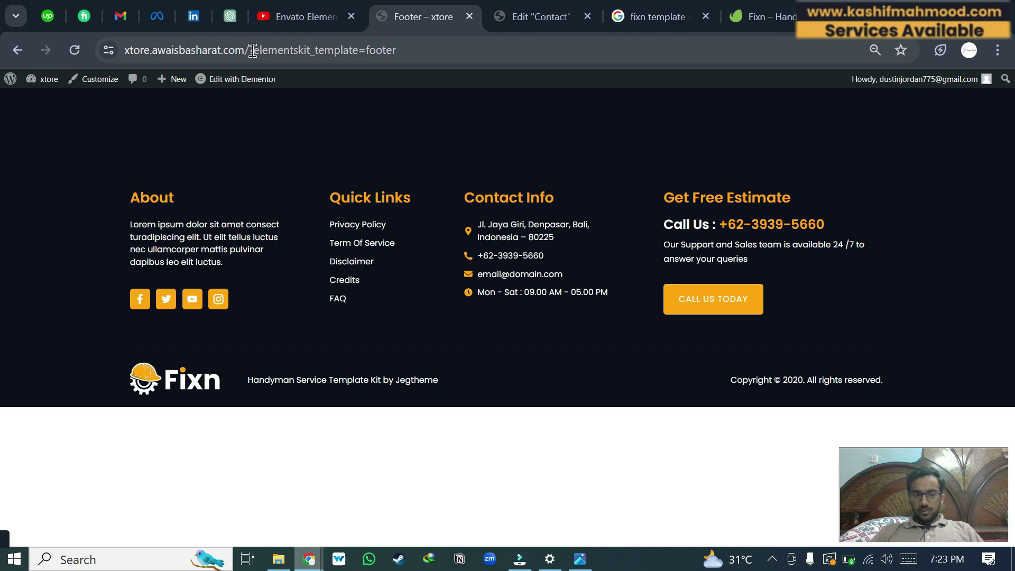
# Trim the footer-template query from the address to load the xtore home page.
pyautogui.moveTo(251, 50); pyautogui.dragTo(685, 48)
pyautogui.press('BackSpace')
pyautogui.press('BackSpace')
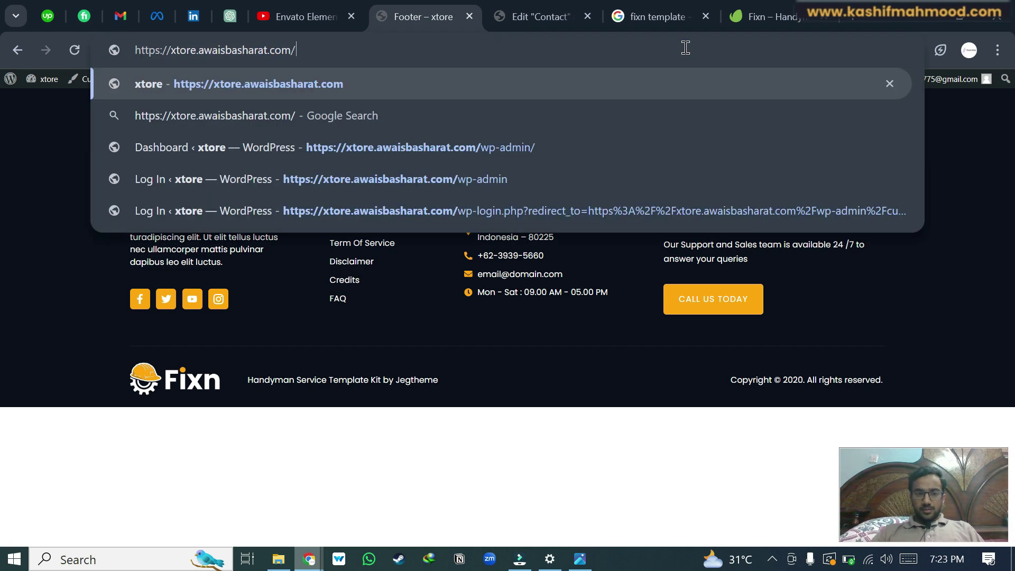
pyautogui.press('Return')
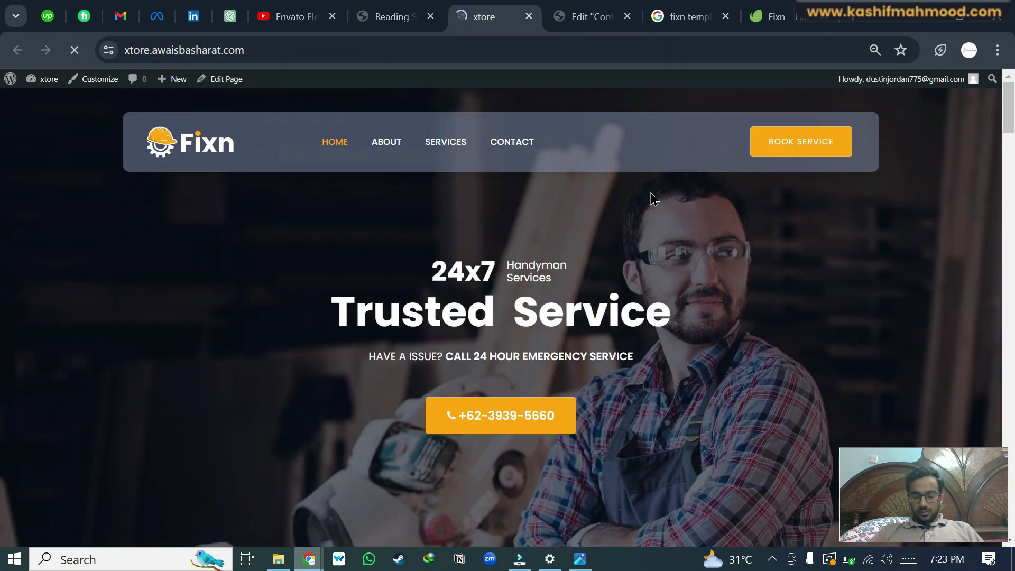
# Scroll the home page to confirm the Fixn design and footer, then go to the About page.
pyautogui.click(1009, 151)
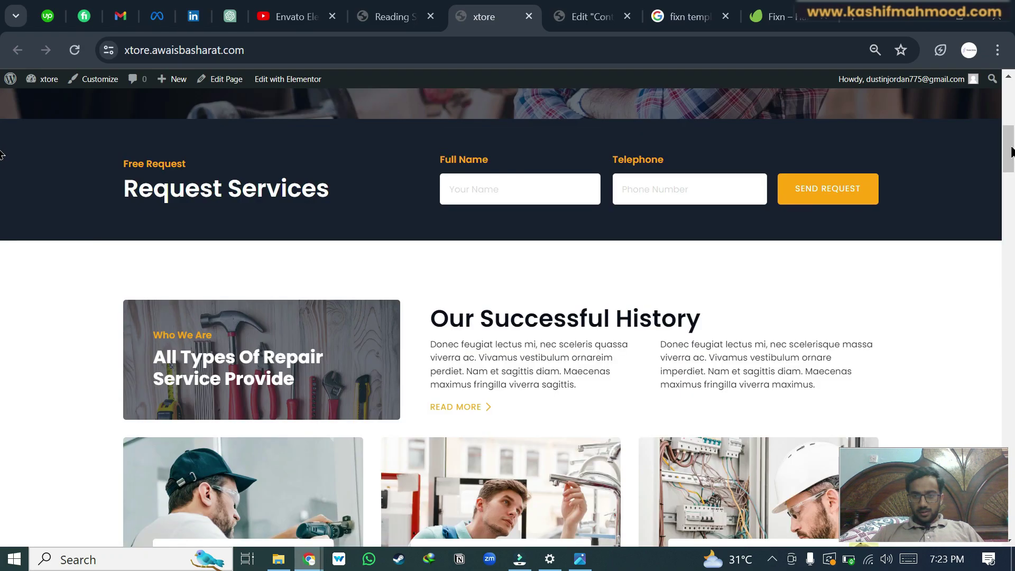
pyautogui.moveTo(2, 154); pyautogui.dragTo(2, 530)
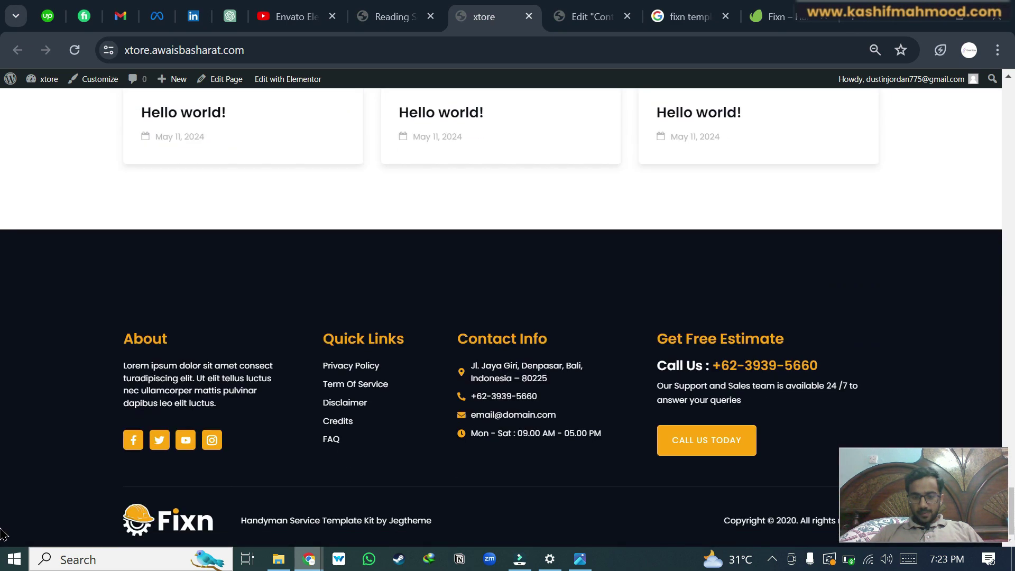
pyautogui.press('Home')
pyautogui.click(386, 145)
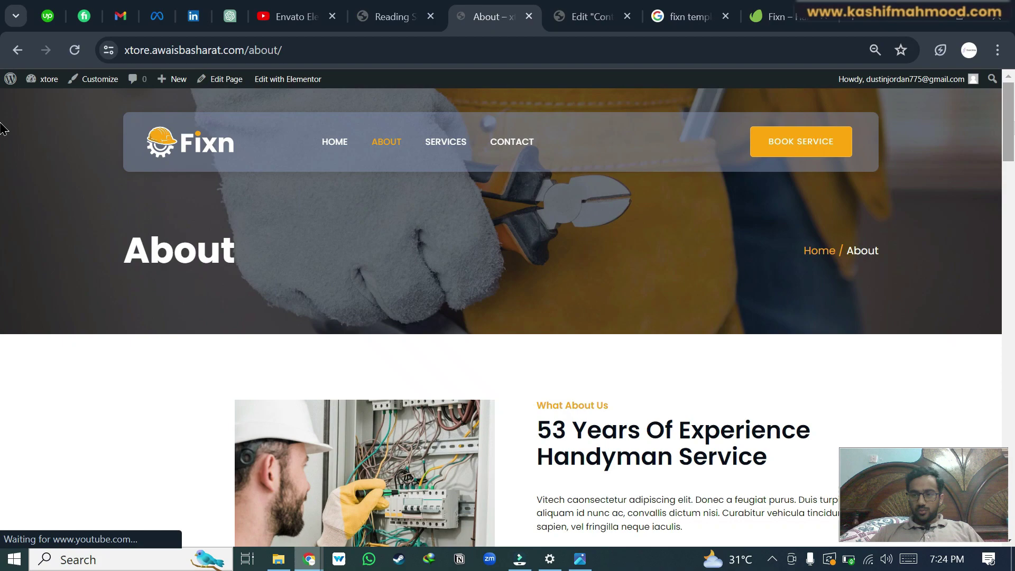
pyautogui.scroll(-3, 0, 125)
pyautogui.scroll(-5, 0, 188)
pyautogui.scroll(-5, 0, 278)
pyautogui.scroll(-5, 0, 362)
pyautogui.scroll(-5, 1, 464)
pyautogui.moveTo(1001, 524); pyautogui.dragTo(1001, 105)
# Review the Services and Contact pages with the Fixn design and footer.
pyautogui.click(418, 147)
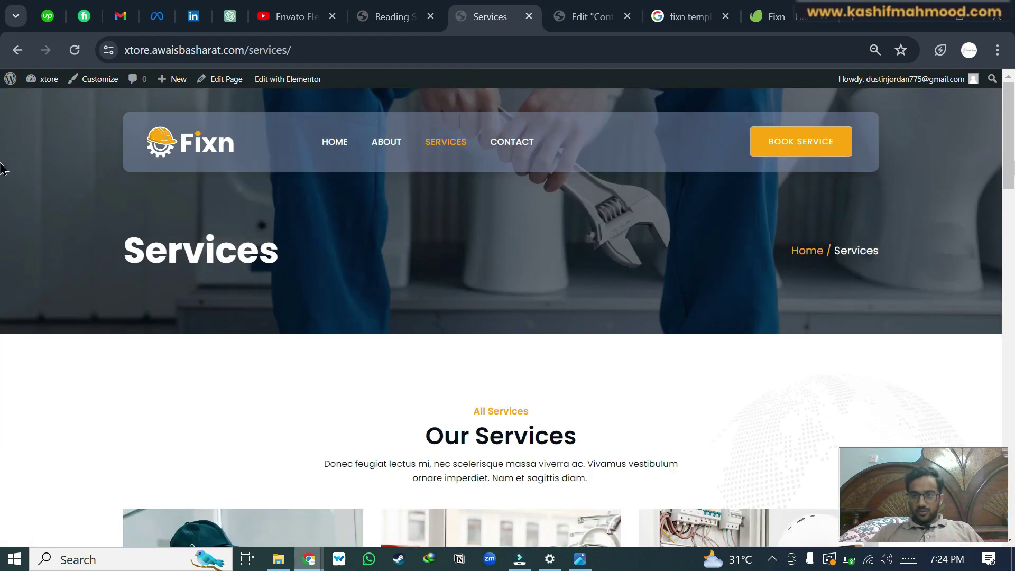
pyautogui.moveTo(1008, 136)
pyautogui.mouseDown()
pyautogui.moveTo(1010, 316)
pyautogui.moveTo(1008, 50)
pyautogui.mouseUp()
pyautogui.click(487, 145)
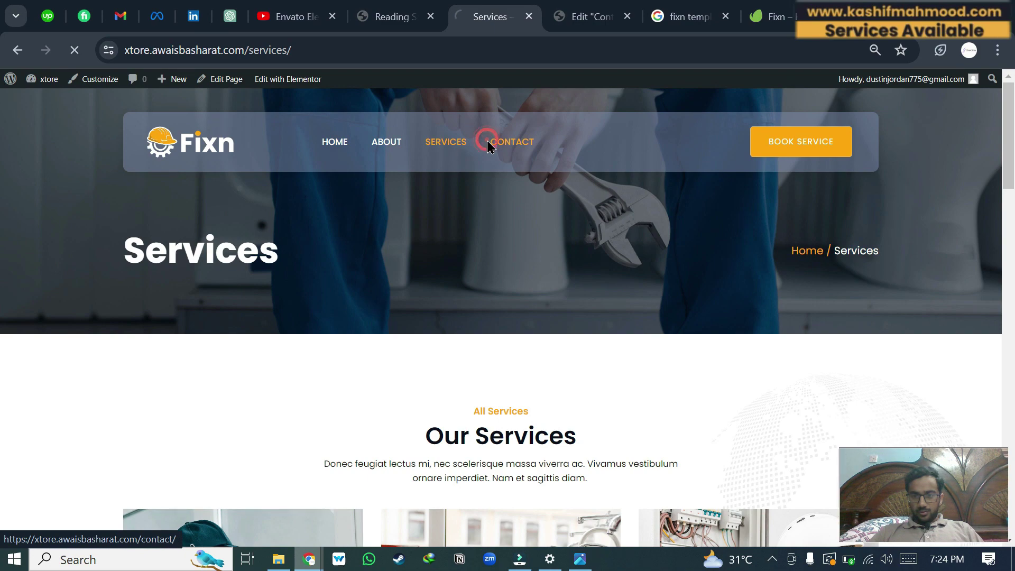
pyautogui.scroll(-2, 0, 219)
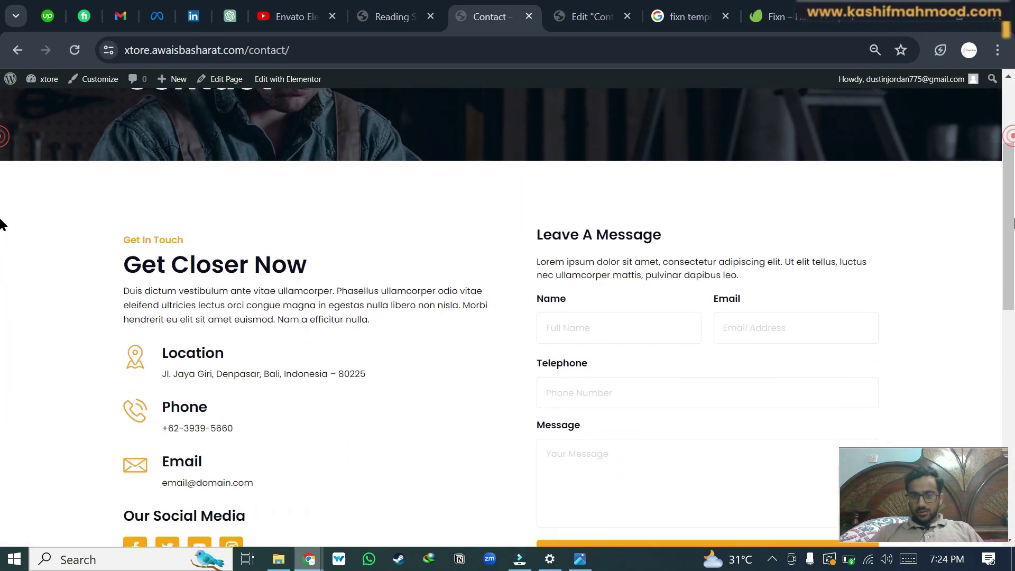
pyautogui.scroll(-3, 0, 294)
pyautogui.scroll(-5, 3, 341)
pyautogui.scroll(-5, 2, 476)
pyautogui.moveTo(1008, 444)
pyautogui.mouseDown()
pyautogui.moveTo(1002, 262)
pyautogui.moveTo(974, 64)
pyautogui.mouseUp()
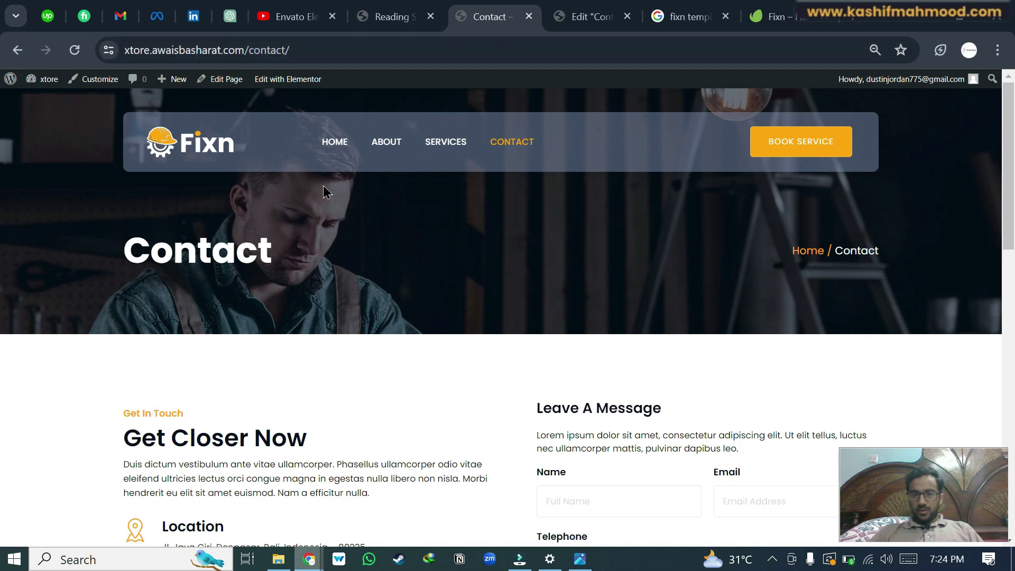
# Load kashifmahmood.com in a new browser tab.
pyautogui.click(855, 22)
pyautogui.write('kash')
pyautogui.press('Return')
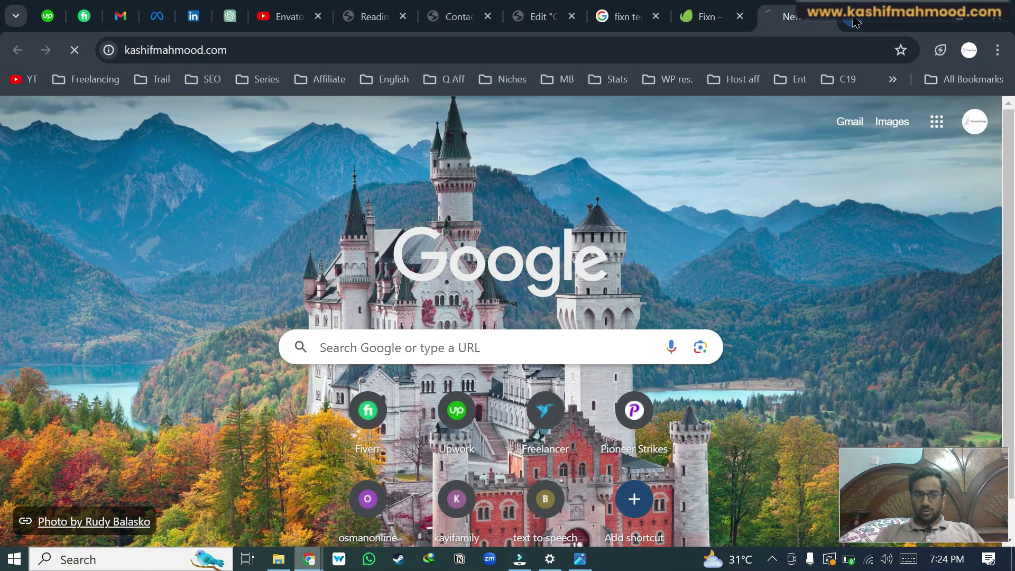